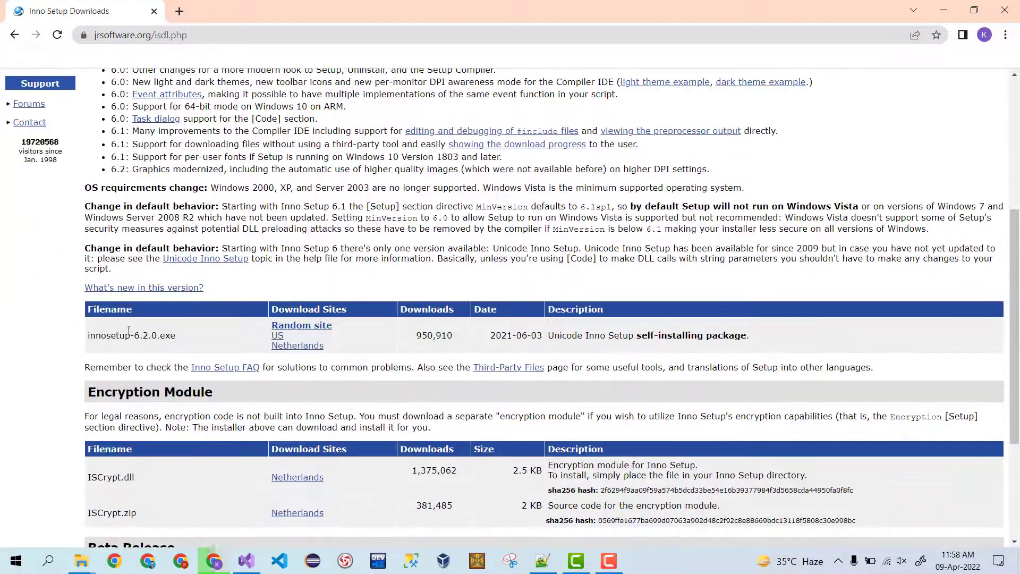
# Download innosetup-6.2.0.exe from the US site and show the downloaded file in its folder.
pyautogui.click(221, 330)
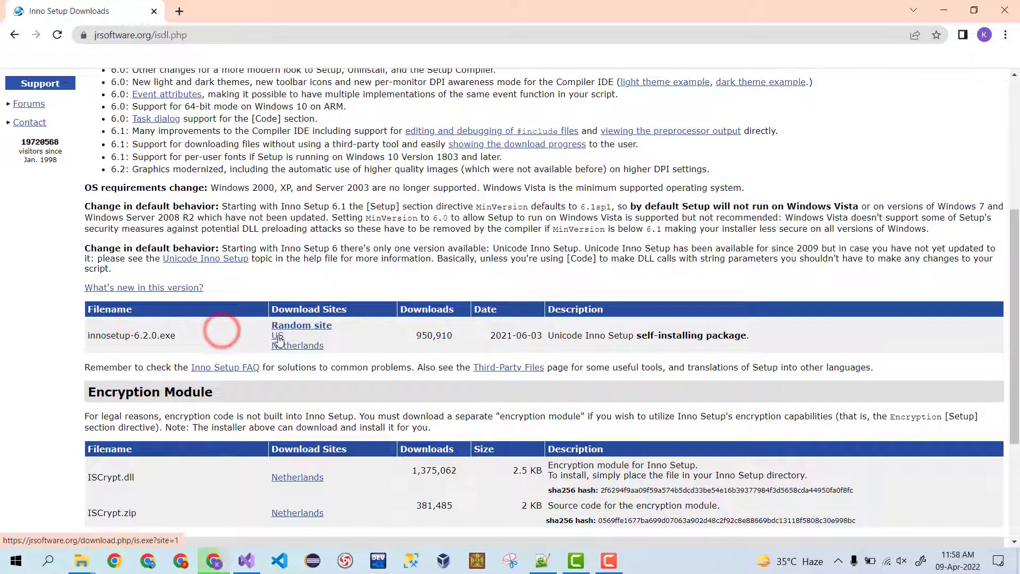
pyautogui.click(277, 337)
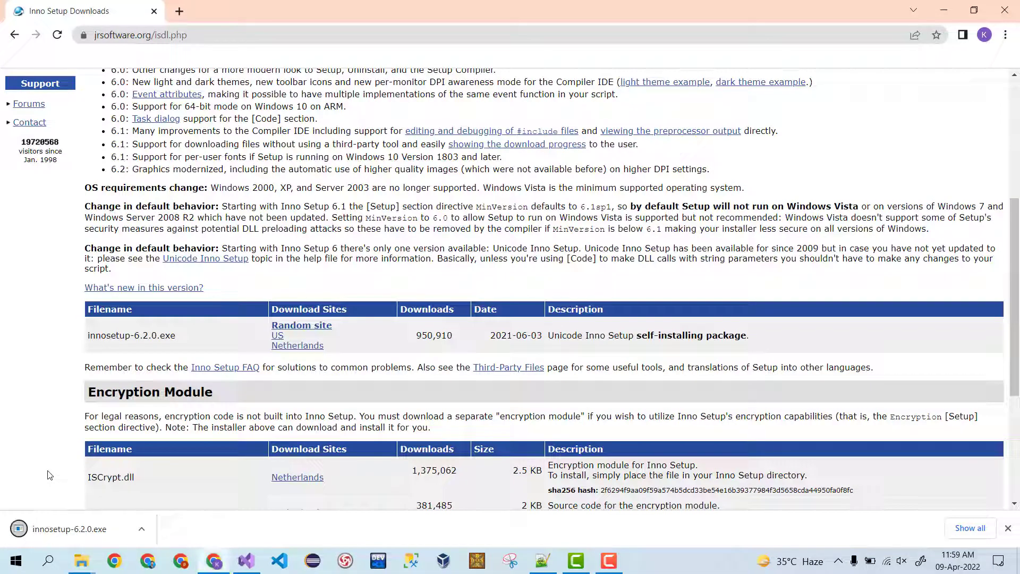
pyautogui.click(141, 529)
pyautogui.click(178, 484)
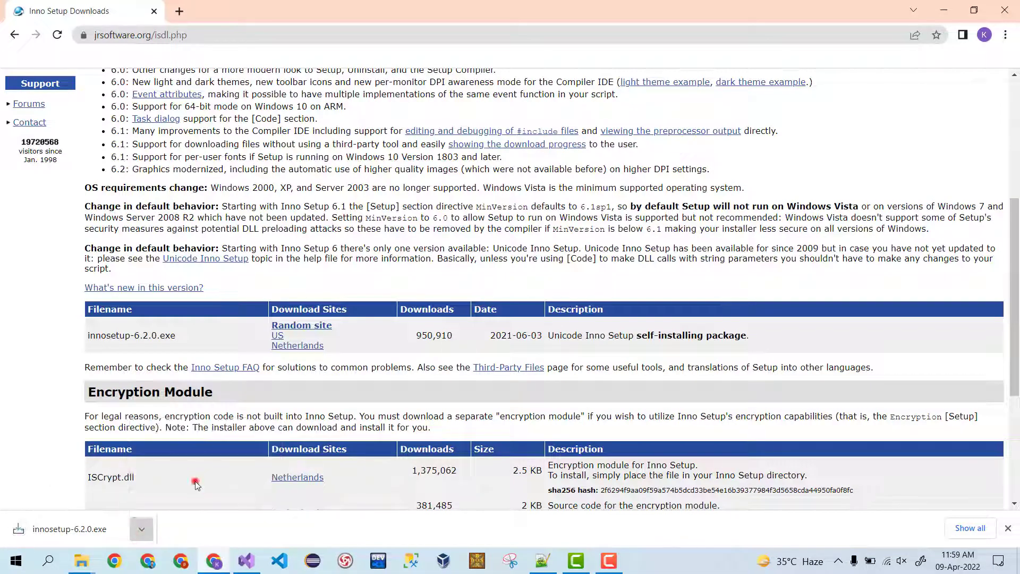
# Run innosetup-6.2.0.exe as administrator and choose English as the setup language.
pyautogui.rightClick(197, 192)
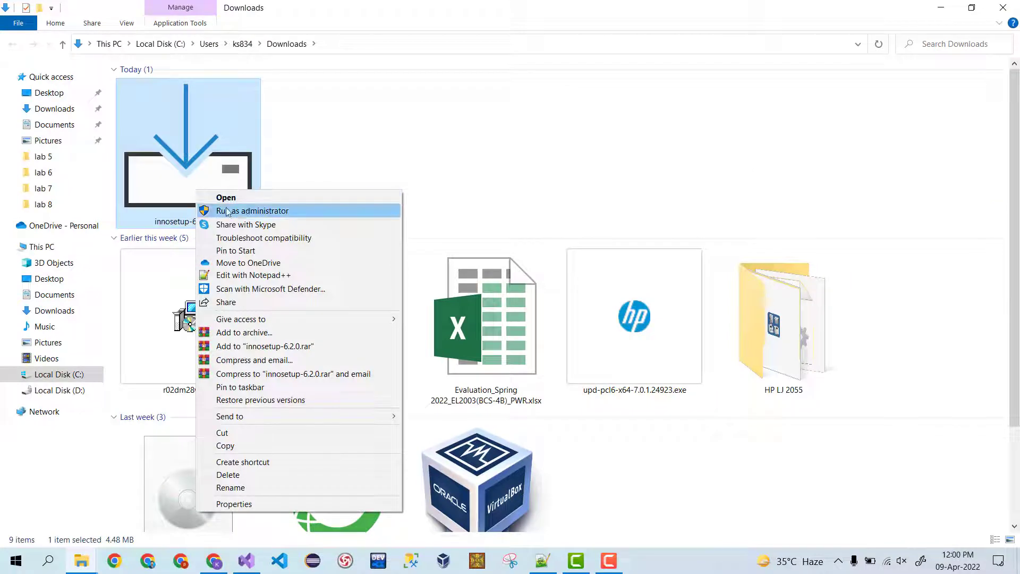
pyautogui.click(247, 209)
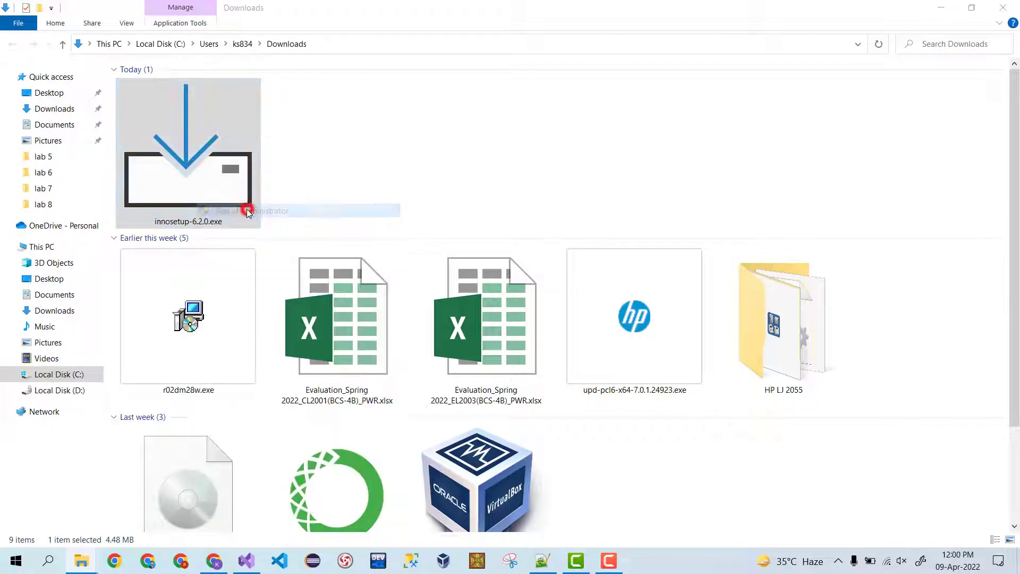
pyautogui.click(941, 8)
pyautogui.click(448, 234)
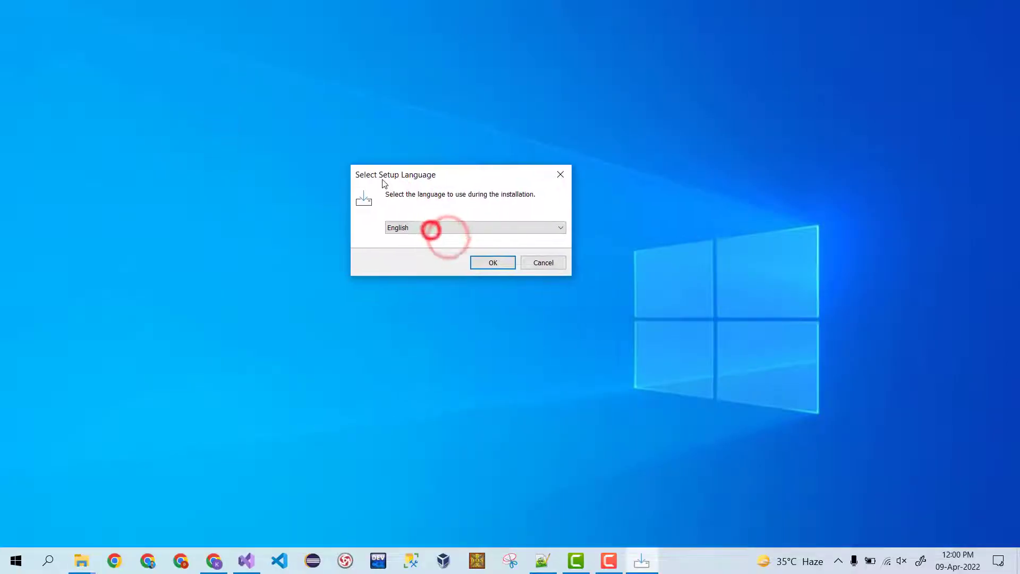
pyautogui.click(483, 263)
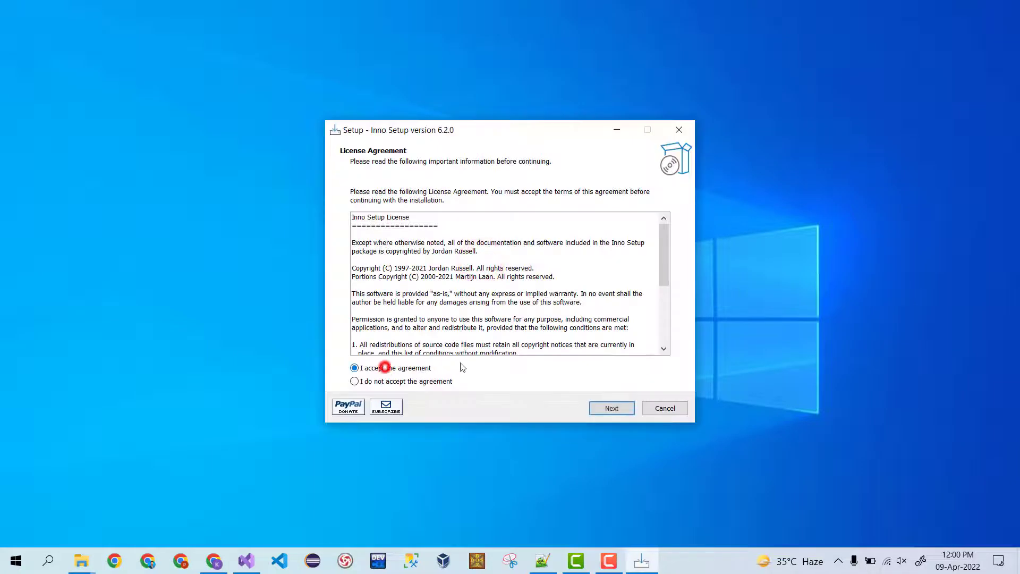
# Accept the license agreement, install Inno Setup into C:\Program Files (x86)\Inno Setup 6, and launch it on finishing.
pyautogui.click(623, 414)
pyautogui.click(620, 407)
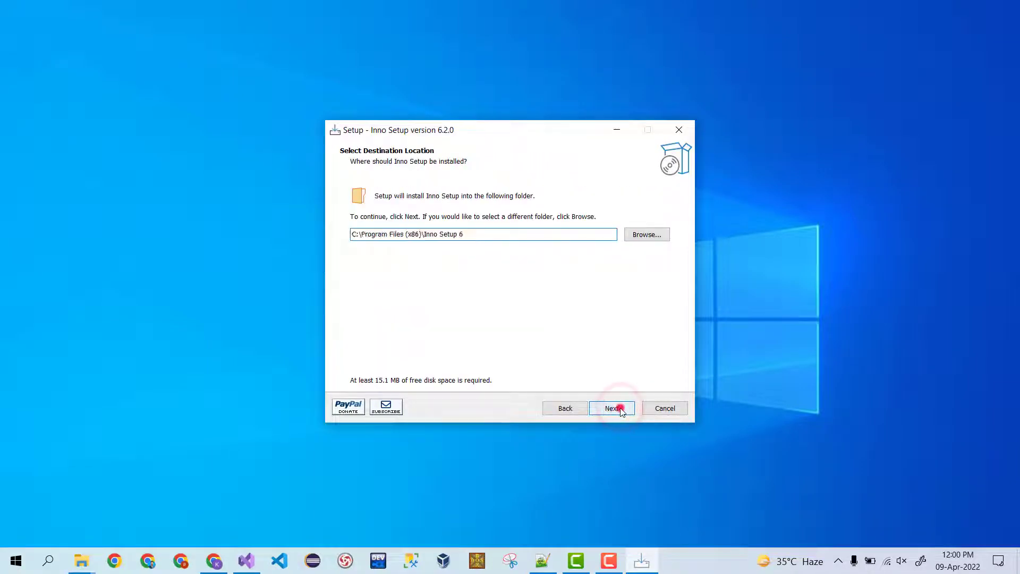
pyautogui.click(620, 407)
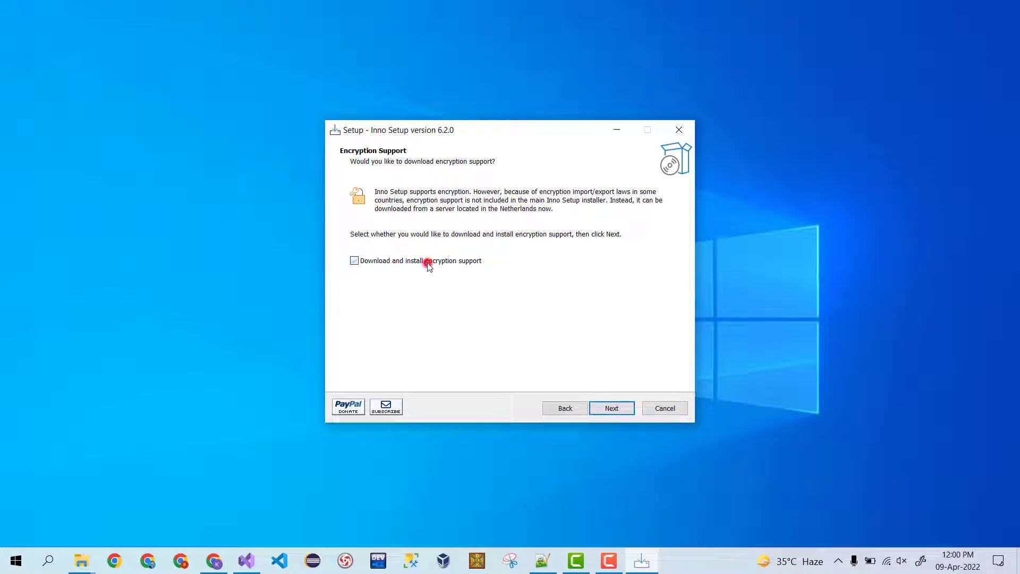
pyautogui.click(622, 409)
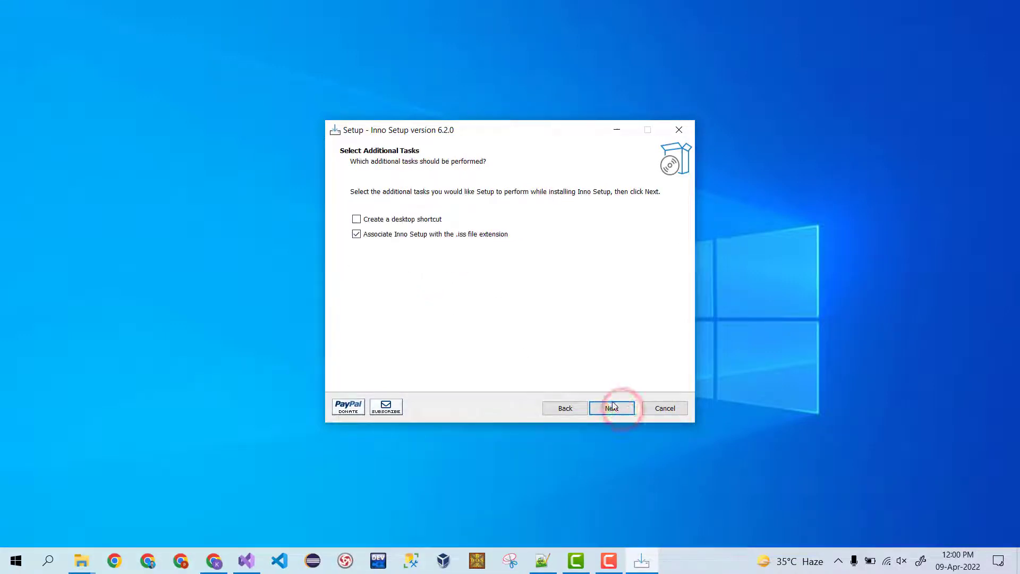
pyautogui.click(621, 408)
pyautogui.click(604, 407)
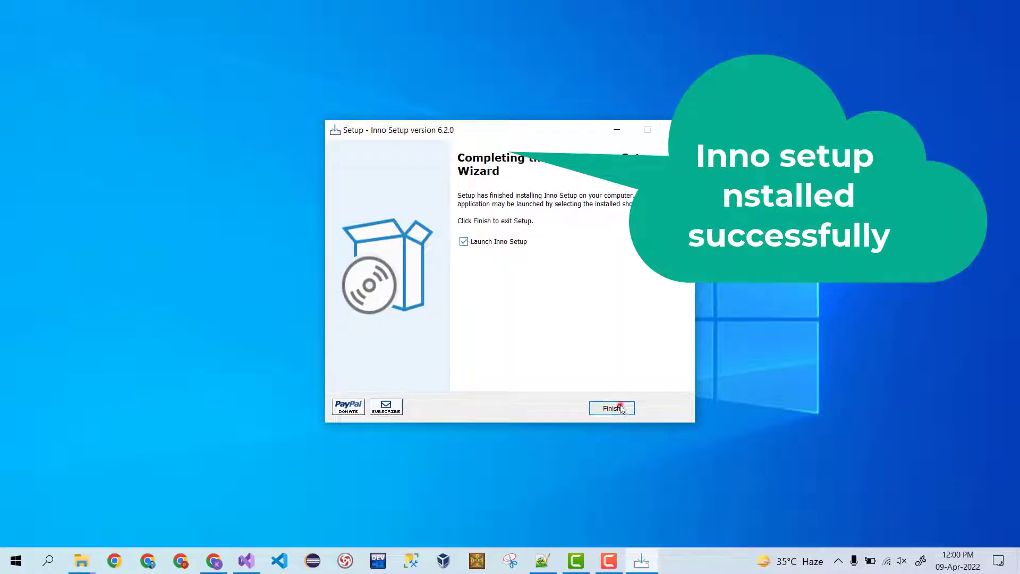
pyautogui.click(620, 408)
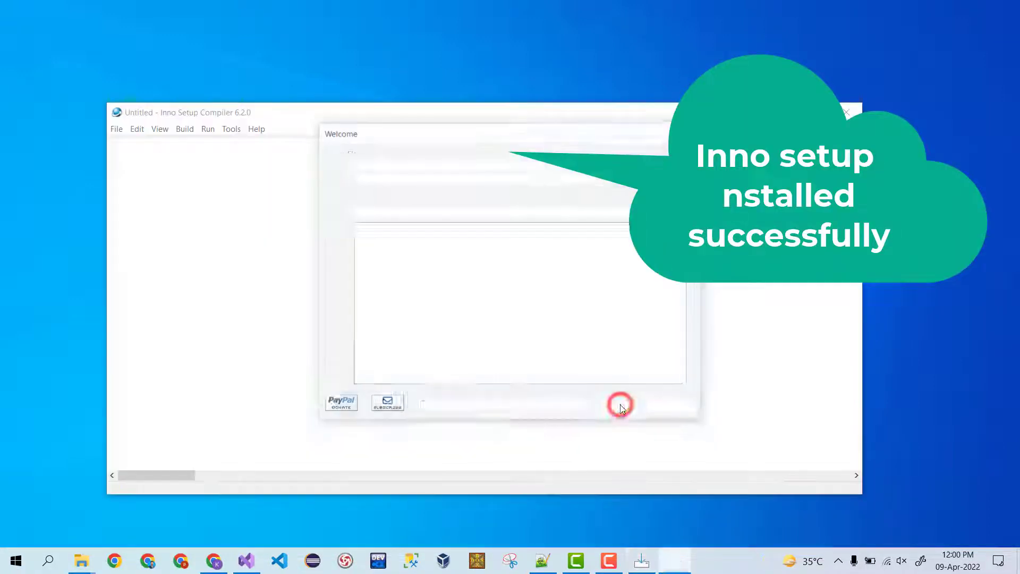
# Start a new script file using the Script Wizard.
pyautogui.moveTo(431, 134)
pyautogui.mouseDown()
pyautogui.moveTo(491, 134)
pyautogui.moveTo(441, 137)
pyautogui.mouseUp()
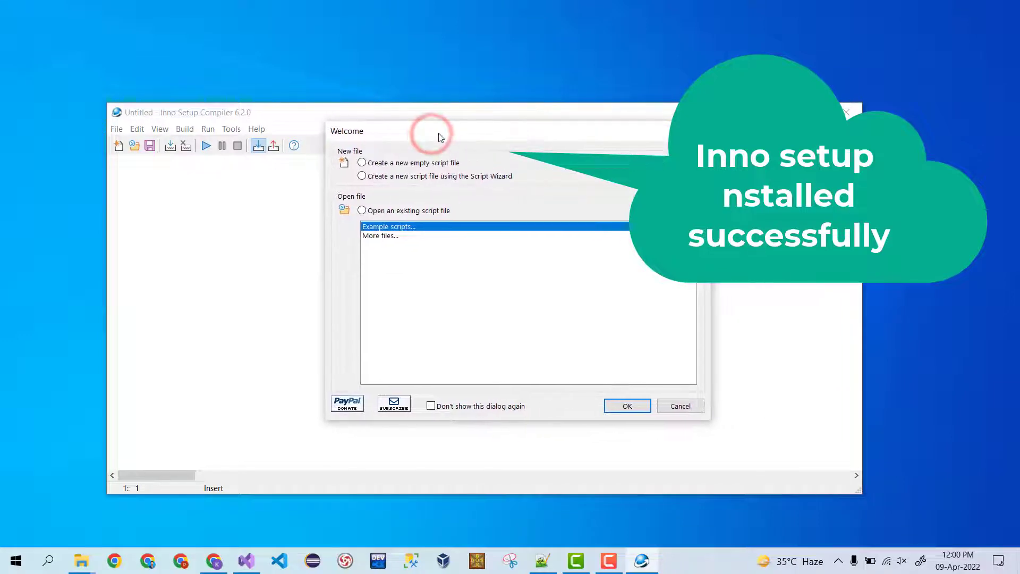
pyautogui.click(404, 179)
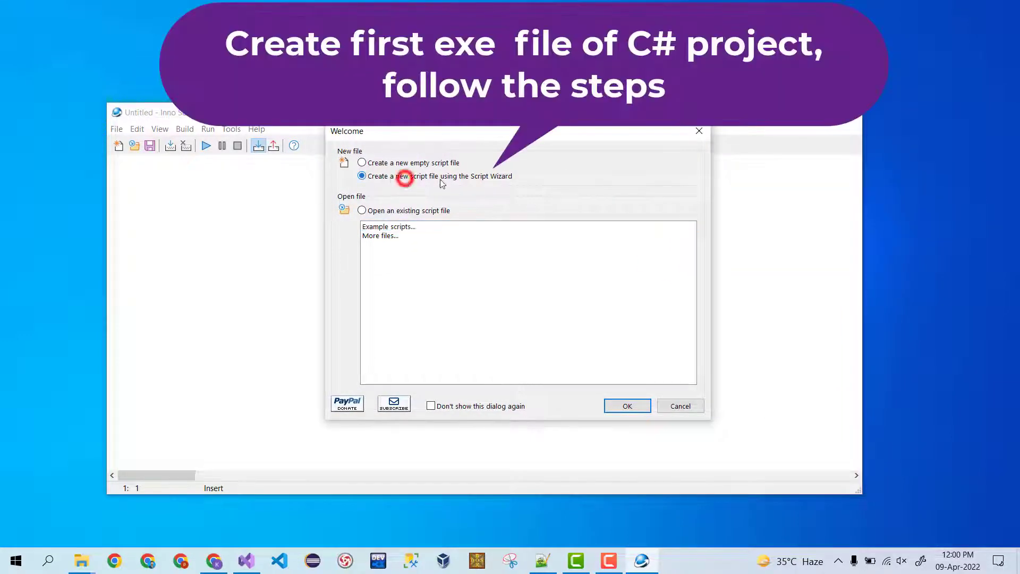
pyautogui.click(618, 407)
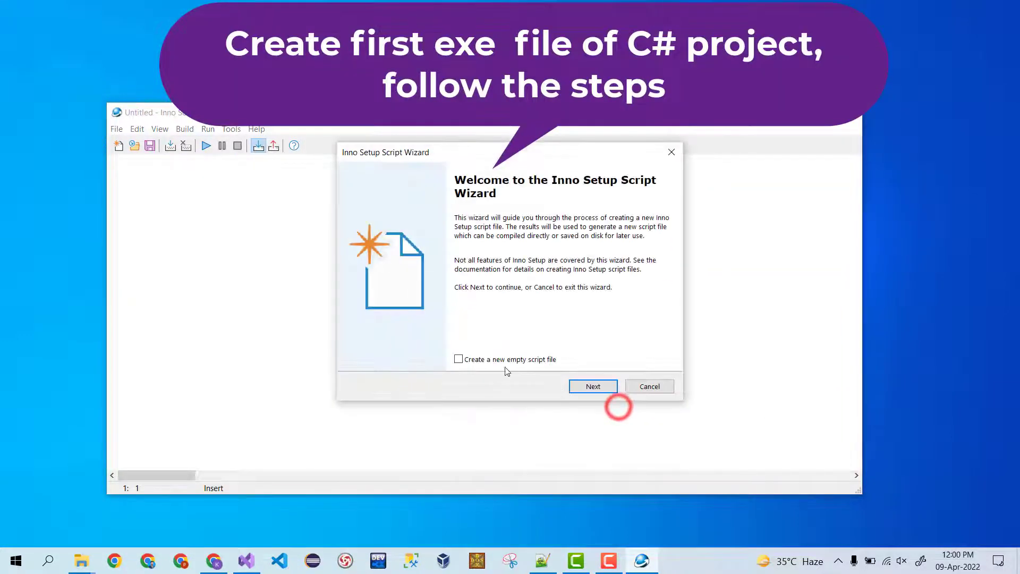
# Name the application Test and keep the default application folder settings.
pyautogui.click(584, 387)
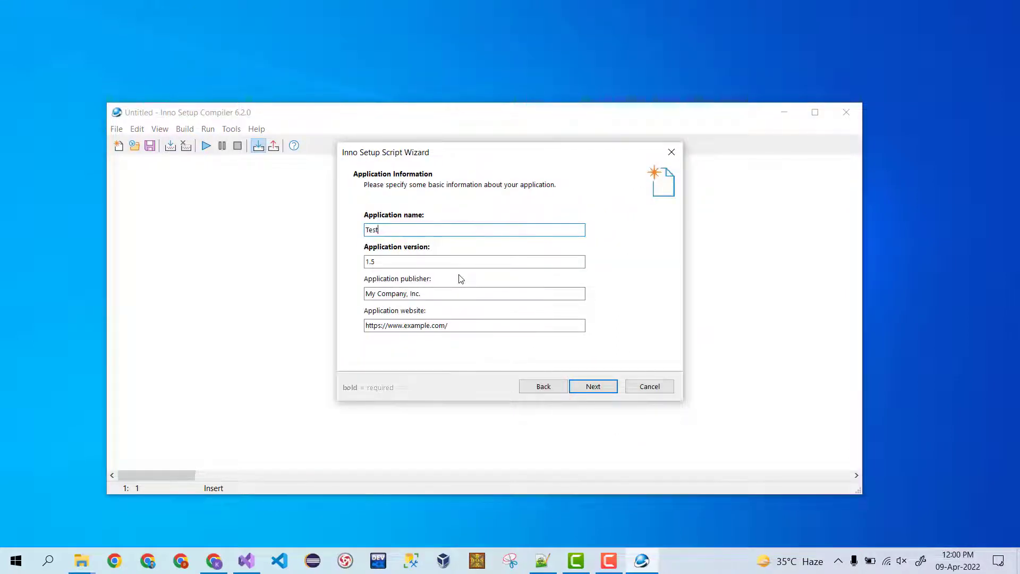
pyautogui.click(597, 388)
pyautogui.click(597, 388)
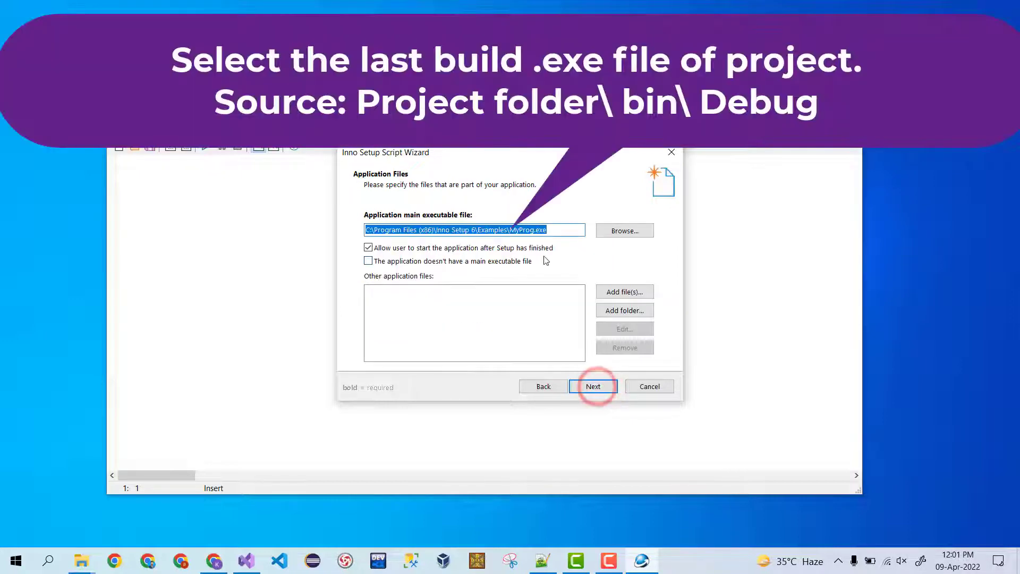
# Disable starting the application after Setup and set the main executable to D:\EmailExtractors\EmailExtractors\bin\Debug\EmailExtractors.exe.
pyautogui.click(576, 251)
pyautogui.click(624, 231)
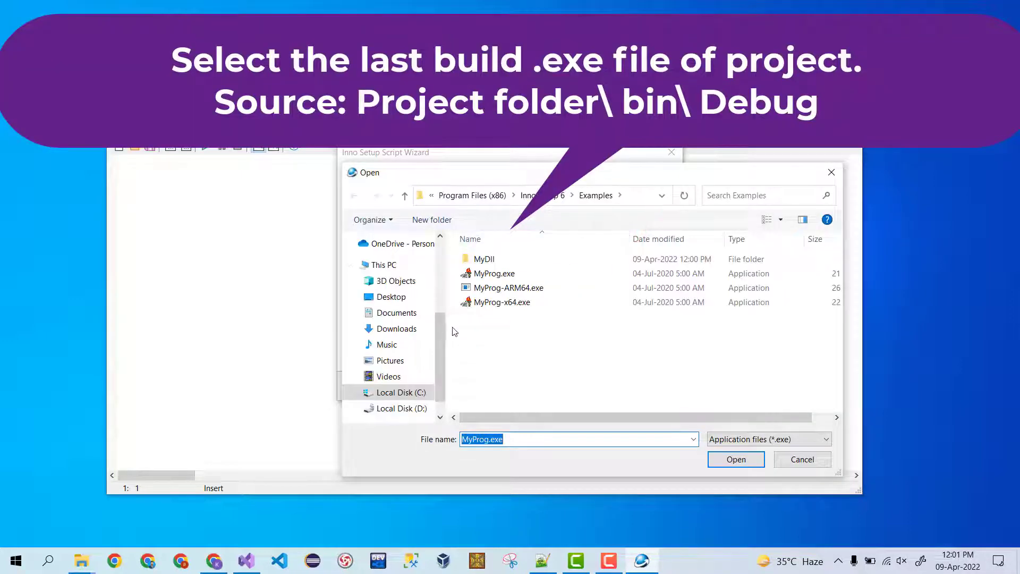
pyautogui.click(401, 408)
pyautogui.doubleClick(528, 331)
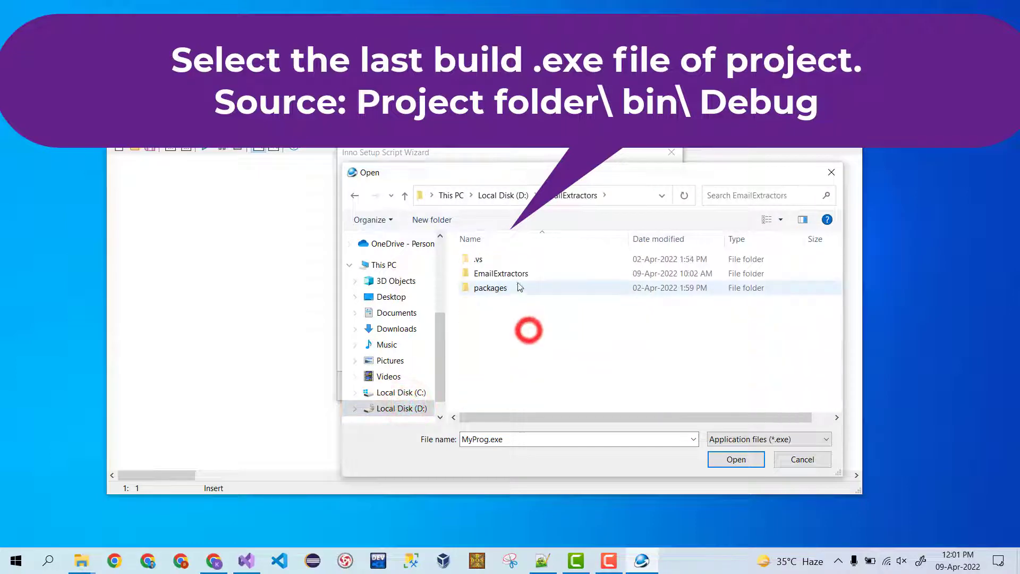
pyautogui.doubleClick(515, 273)
pyautogui.doubleClick(508, 261)
pyautogui.doubleClick(505, 259)
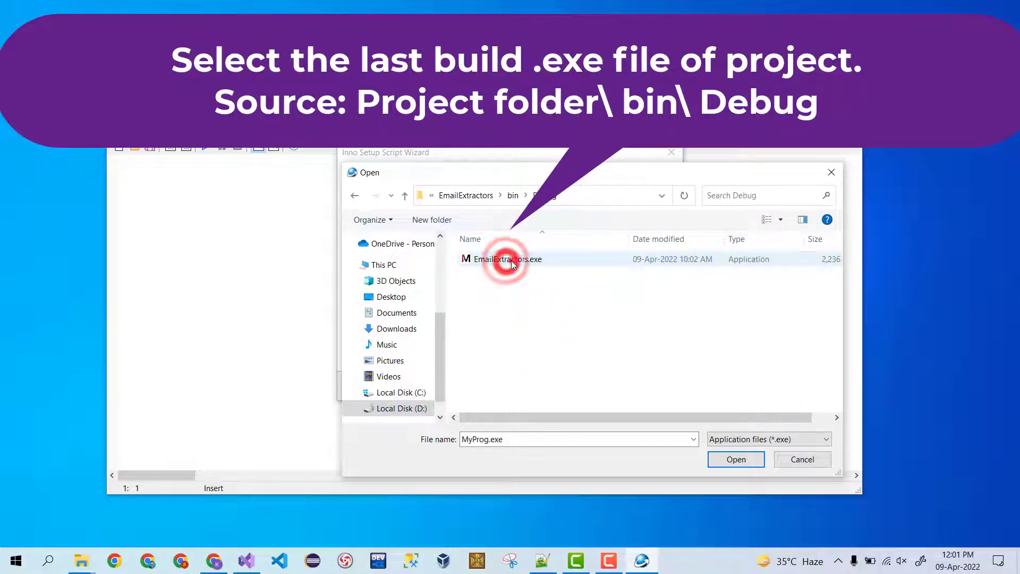
pyautogui.click(511, 260)
pyautogui.moveTo(343, 237); pyautogui.dragTo(55, 236)
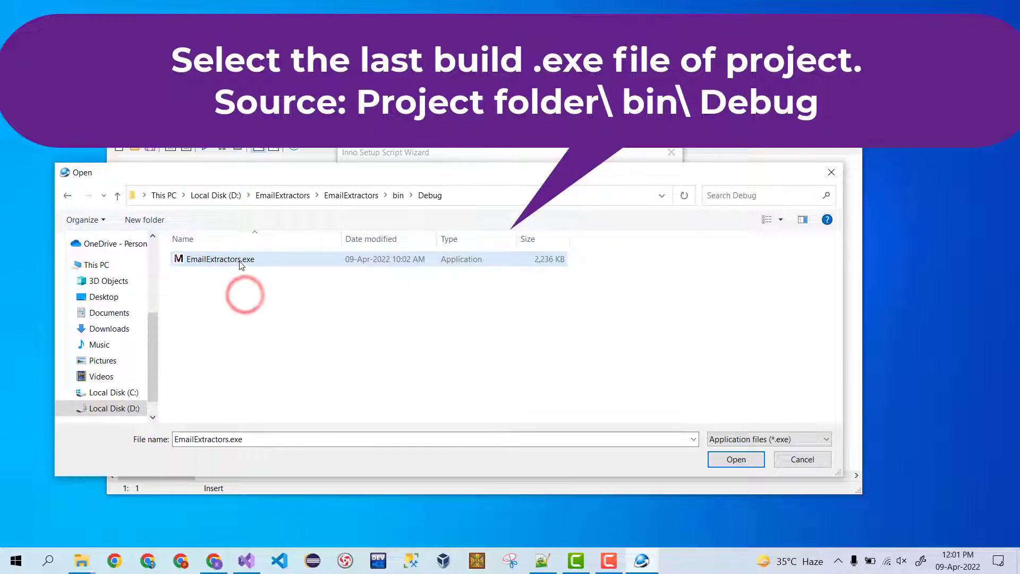
pyautogui.click(730, 459)
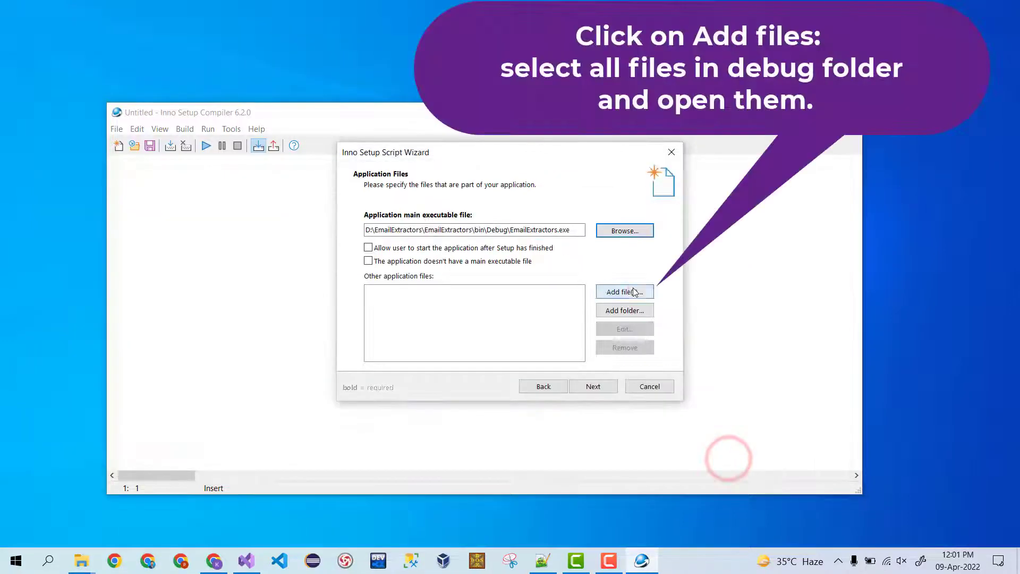
# Add all files in the project's bin\Debug folder as other application files.
pyautogui.click(635, 291)
pyautogui.click(547, 306)
pyautogui.hotkey('ctrl', 'a')
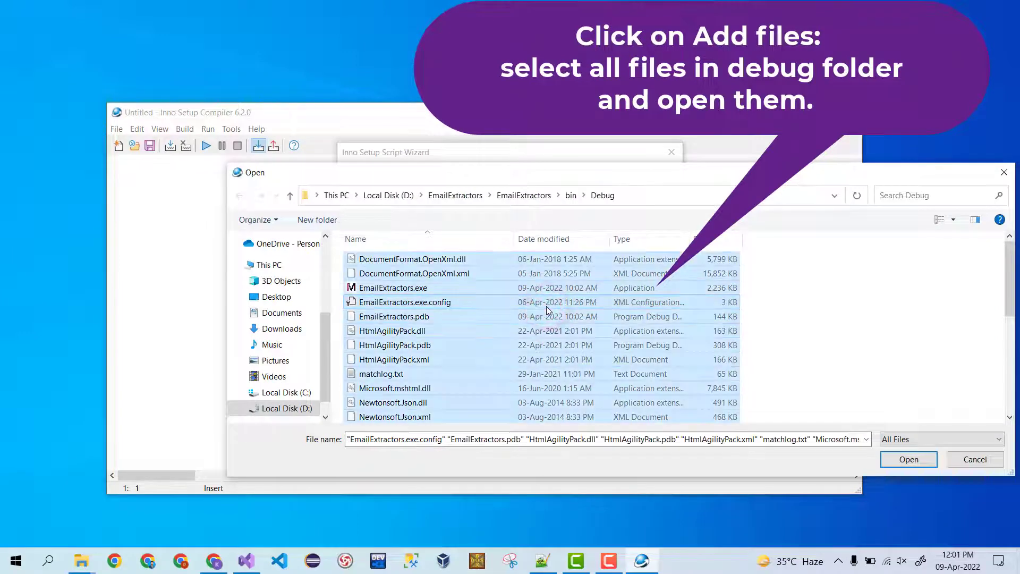
pyautogui.click(898, 460)
pyautogui.click(634, 310)
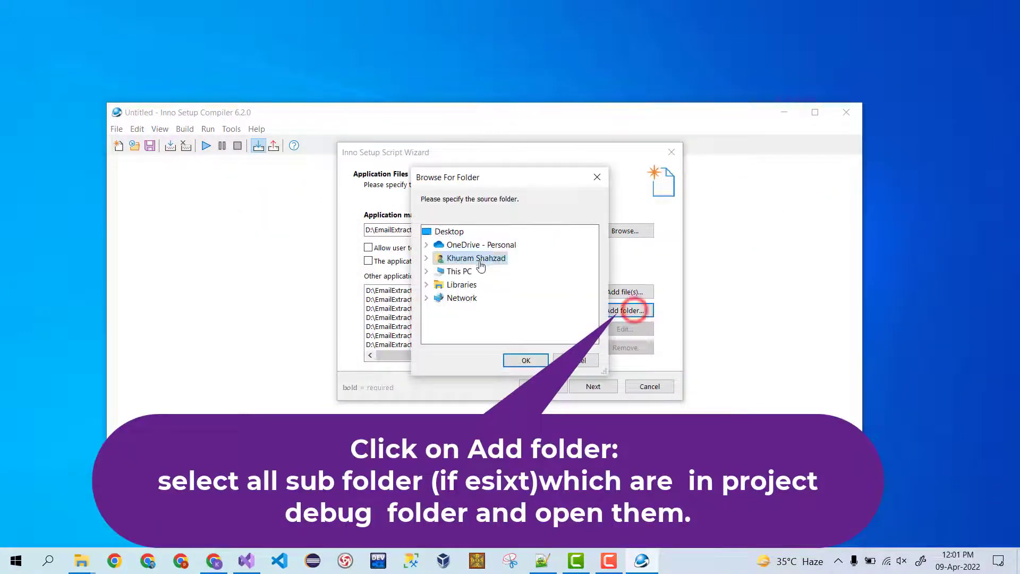
pyautogui.click(427, 271)
pyautogui.scroll(-2, 505, 295)
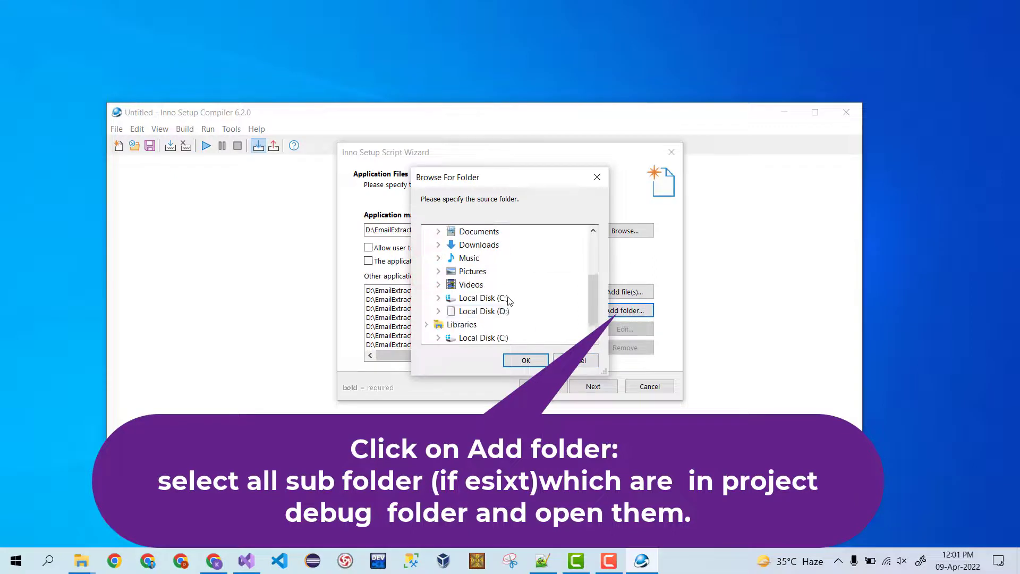
pyautogui.click(438, 296)
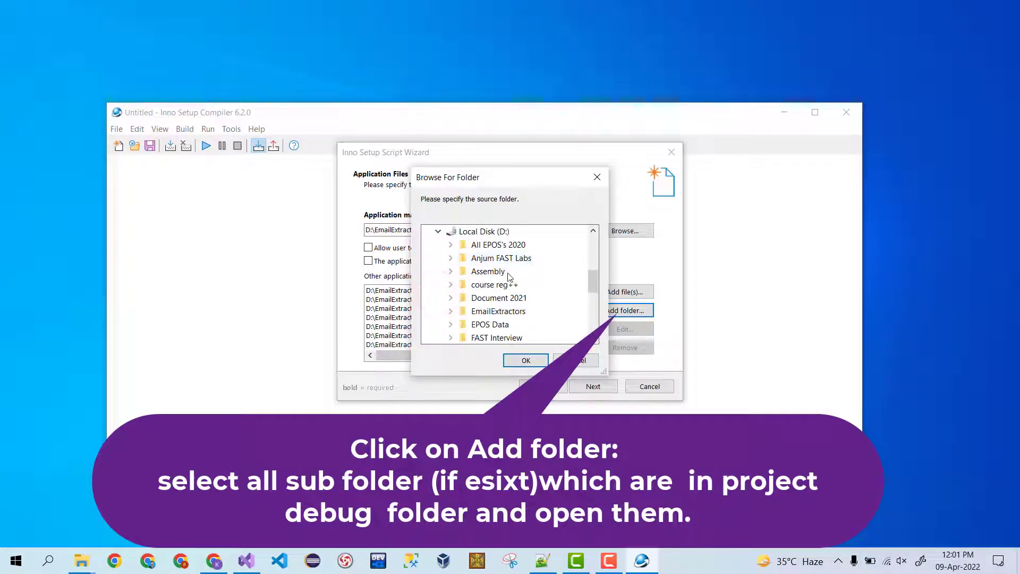
pyautogui.scroll(-1, 451, 297)
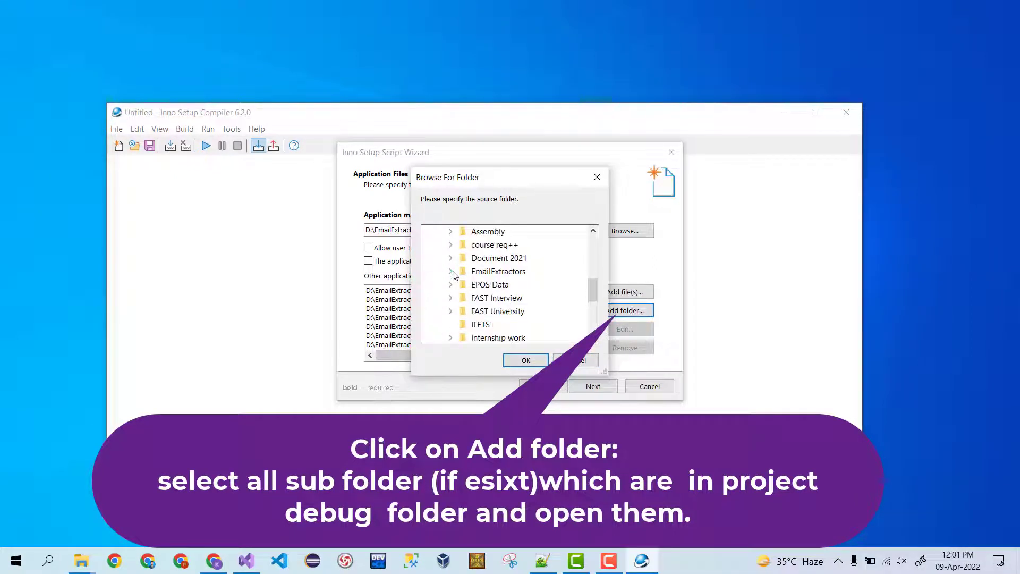
pyautogui.click(450, 271)
pyautogui.click(463, 298)
pyautogui.click(474, 284)
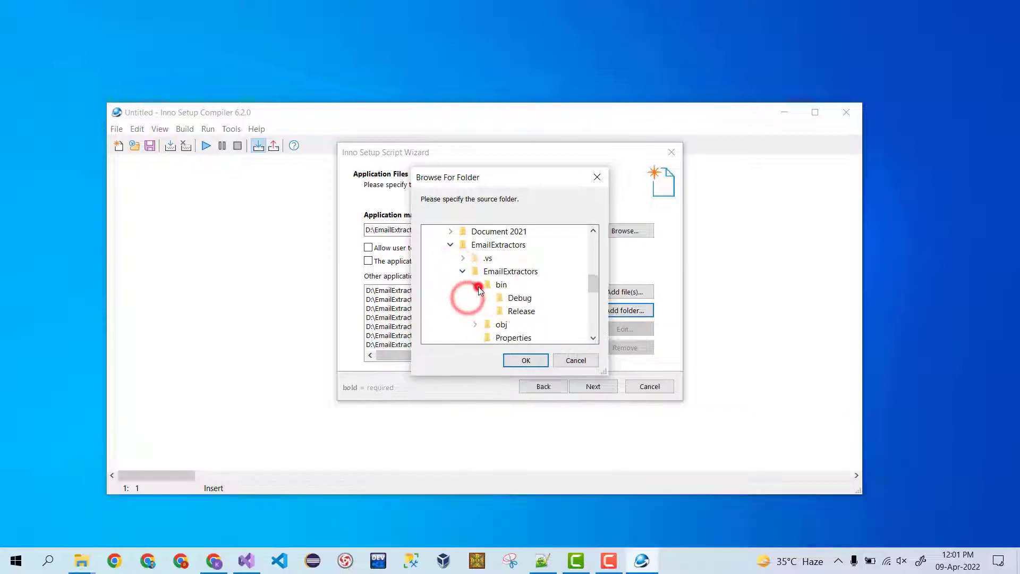
pyautogui.click(519, 298)
pyautogui.click(576, 360)
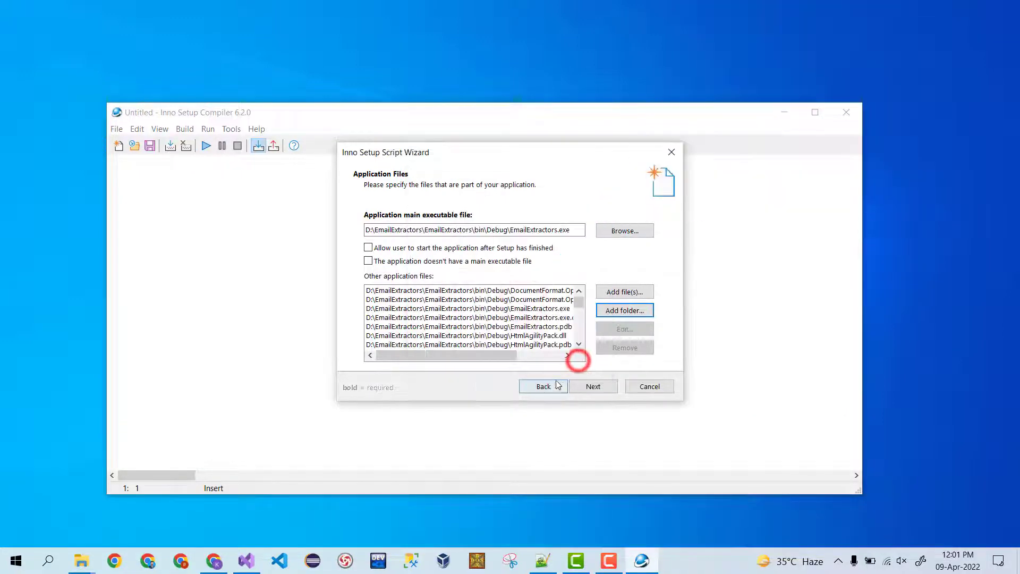
# Keep the Test File association with the .myp extension and accept the default application shortcuts.
pyautogui.click(597, 385)
pyautogui.click(409, 244)
pyautogui.moveTo(462, 243); pyautogui.dragTo(378, 274)
pyautogui.click(380, 302)
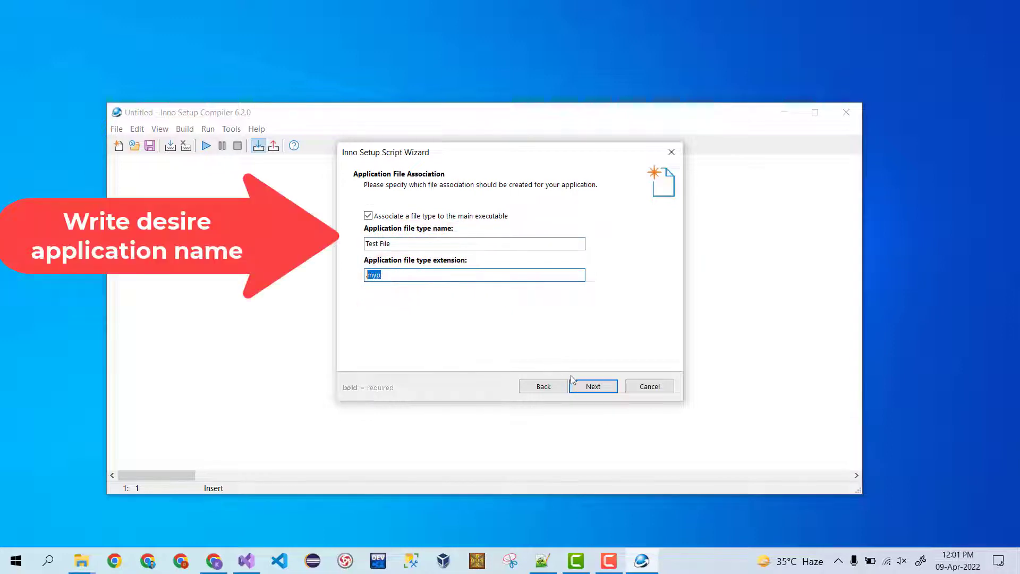
pyautogui.click(590, 386)
pyautogui.click(592, 385)
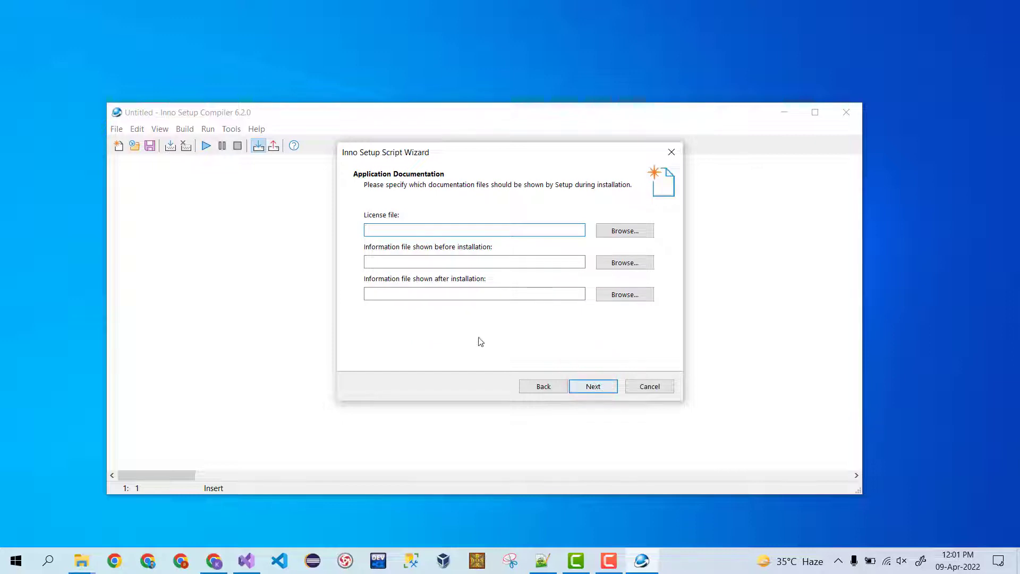
# Leave the license and information files blank and advance to the setup language selection.
pyautogui.click(399, 262)
pyautogui.click(403, 288)
pyautogui.click(594, 387)
pyautogui.click(600, 386)
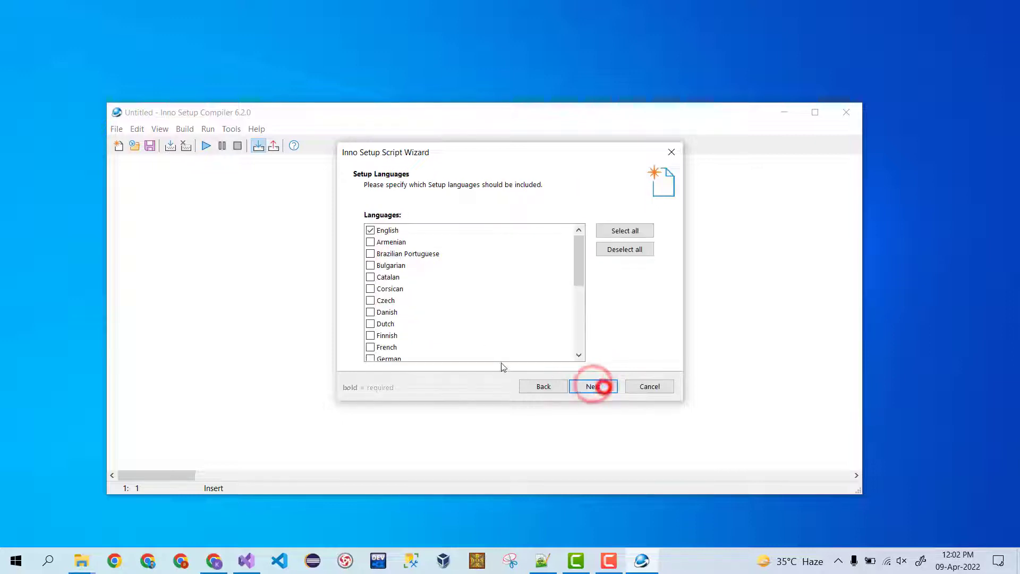
# Keep English as the setup language and set the custom compiler output folder to a new Desktop folder named Setup.
pyautogui.click(611, 230)
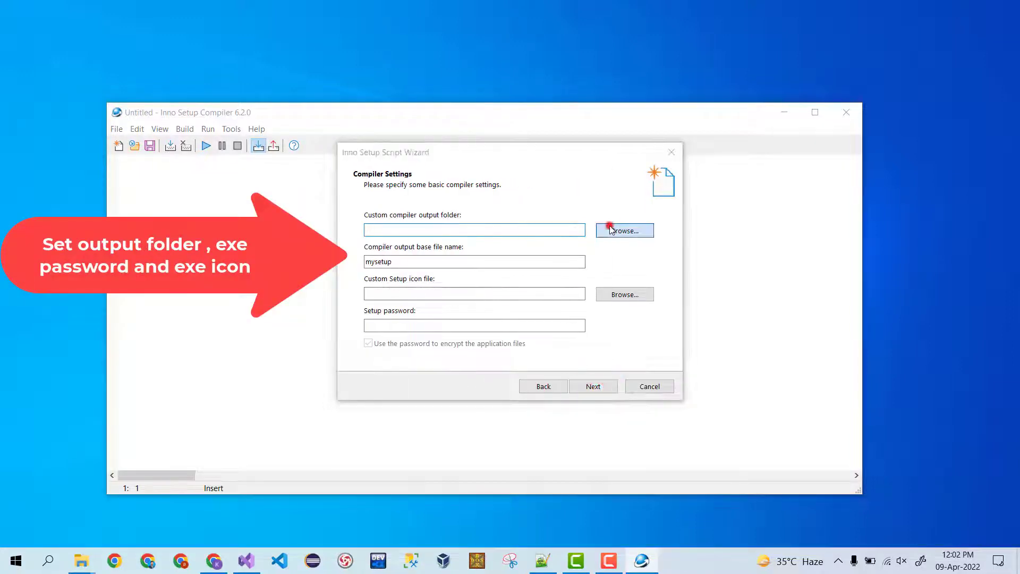
pyautogui.click(427, 270)
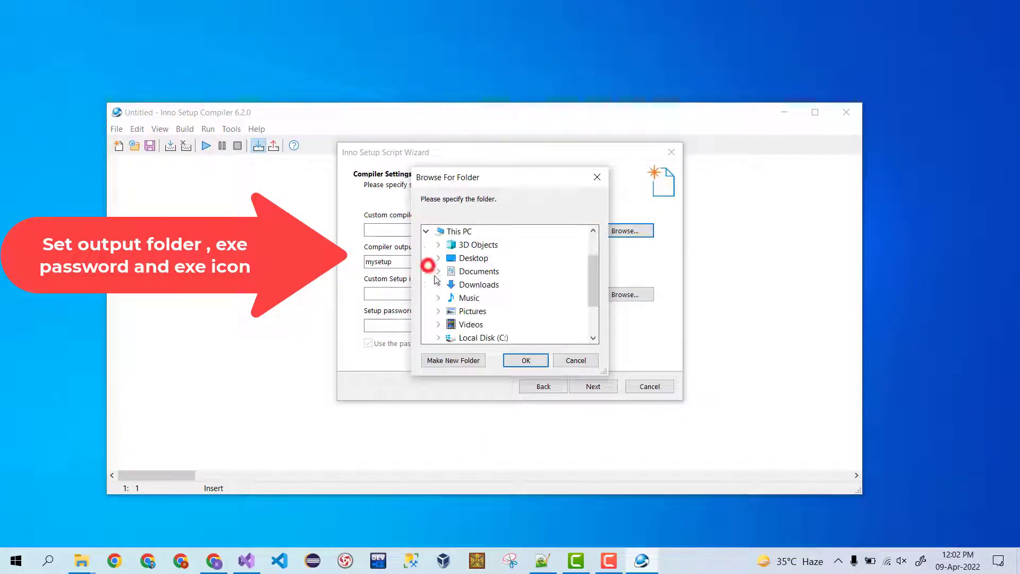
pyautogui.rightClick(469, 258)
pyautogui.click(530, 502)
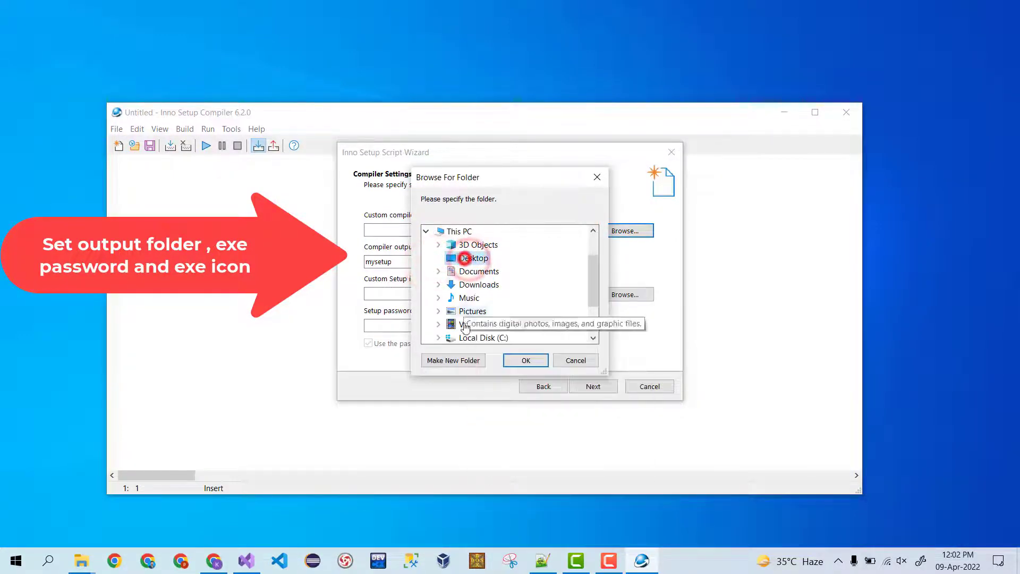
pyautogui.click(453, 360)
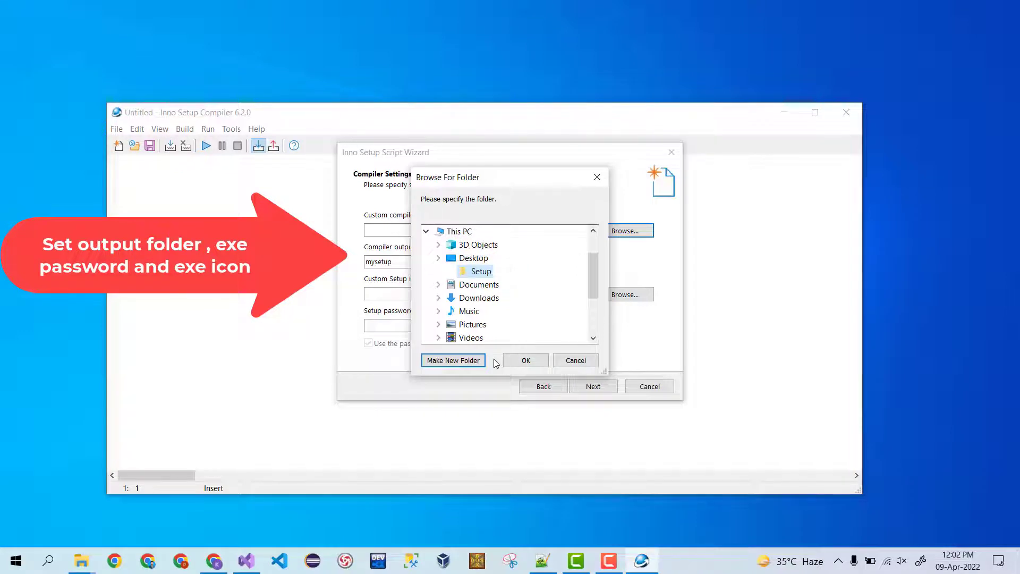
pyautogui.click(523, 363)
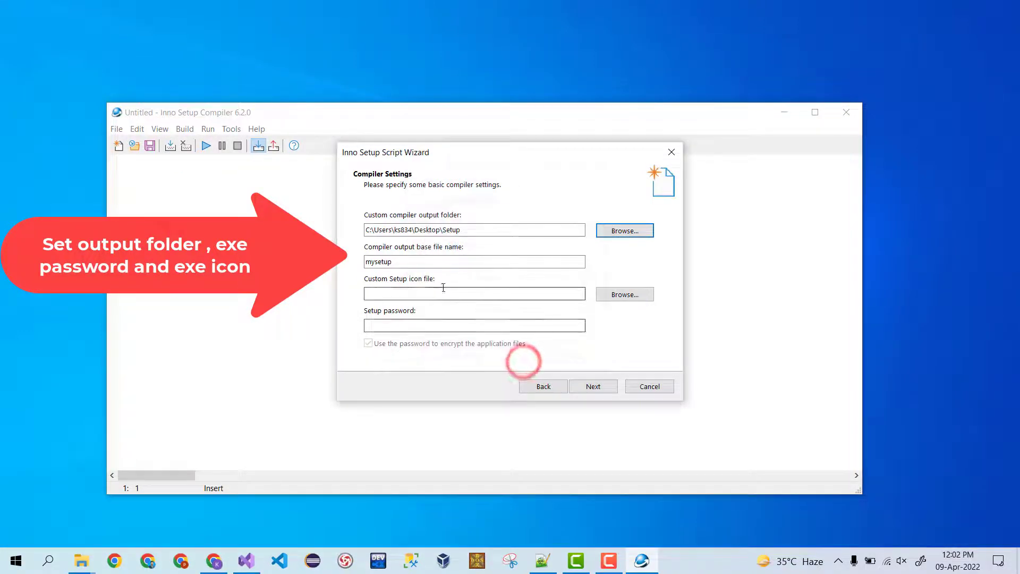
# Set the custom Setup icon to the WhatsApp Image 2021-09-21 icon file in D:\EmailExtractors\EmailExtractors.
pyautogui.click(401, 295)
pyautogui.click(626, 295)
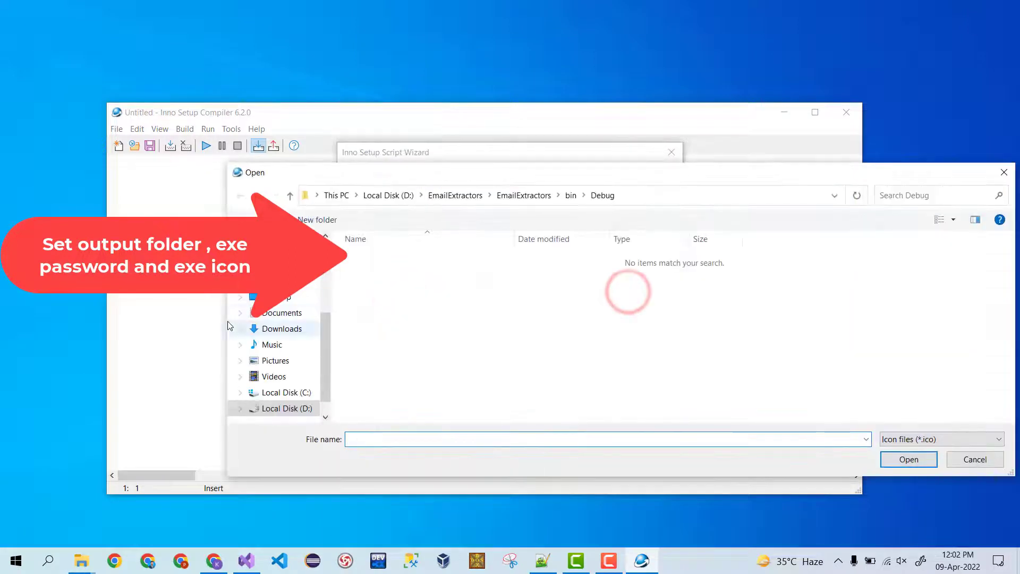
pyautogui.click(276, 387)
pyautogui.doubleClick(422, 330)
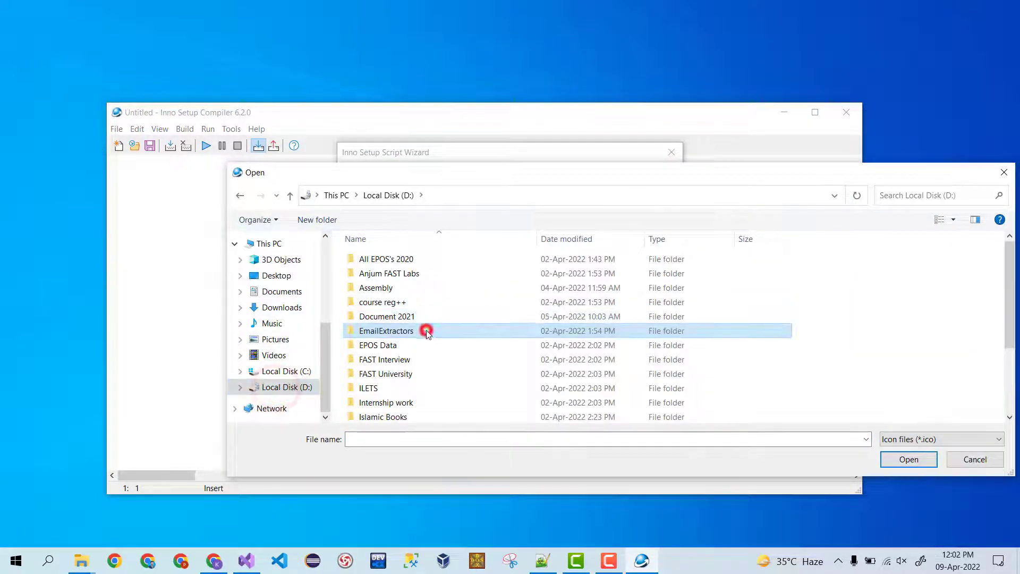
pyautogui.doubleClick(397, 277)
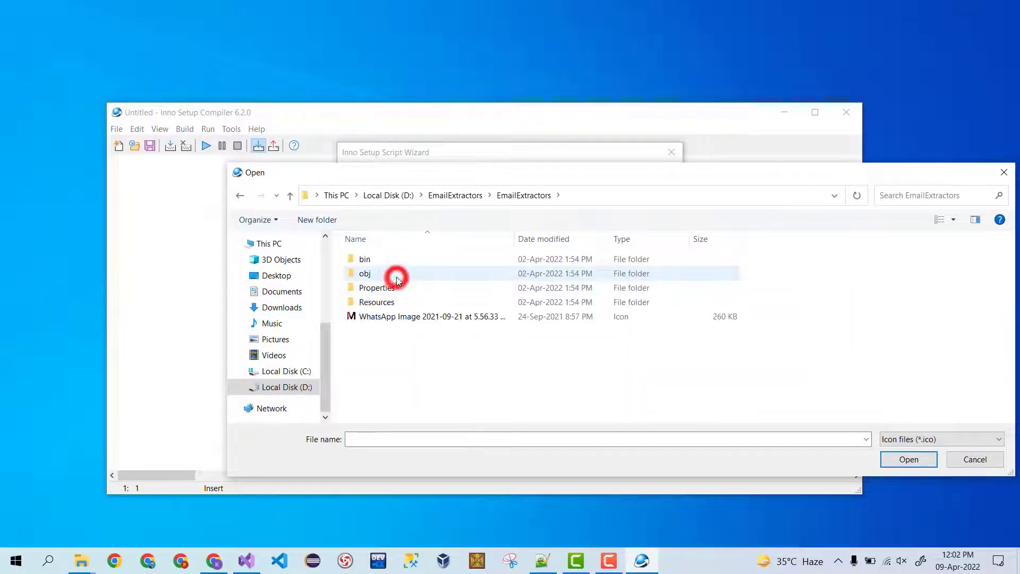
pyautogui.click(393, 317)
pyautogui.click(921, 458)
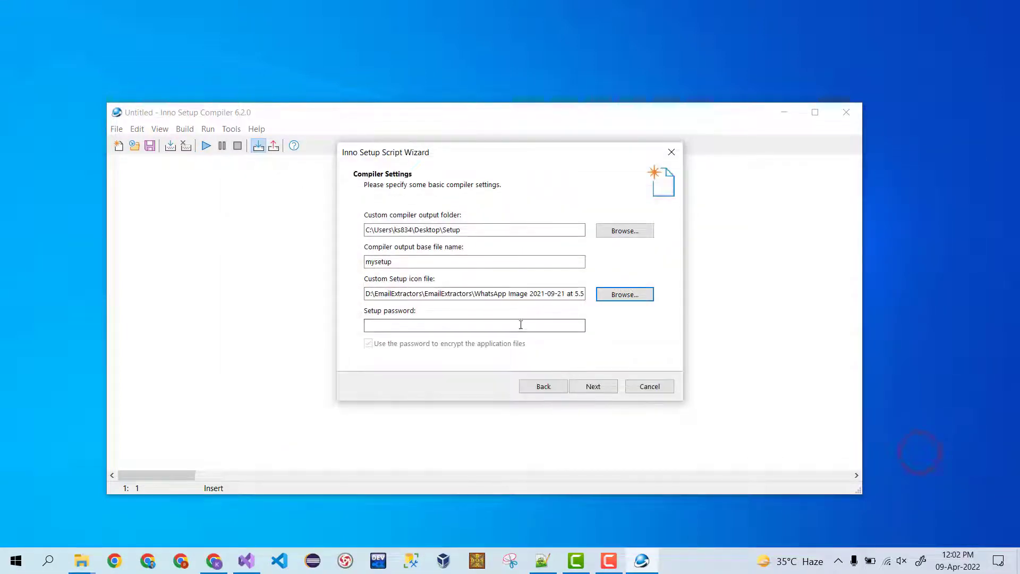
# Leave the setup password blank, keep the #define compiler directives, and finish the wizard by compiling the new script.
pyautogui.click(593, 386)
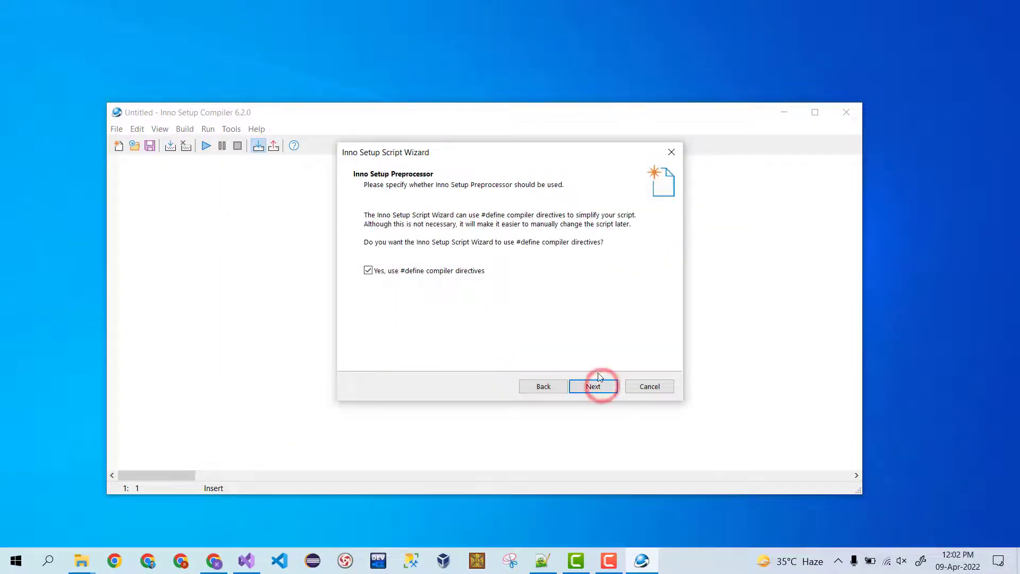
pyautogui.click(594, 388)
pyautogui.click(604, 389)
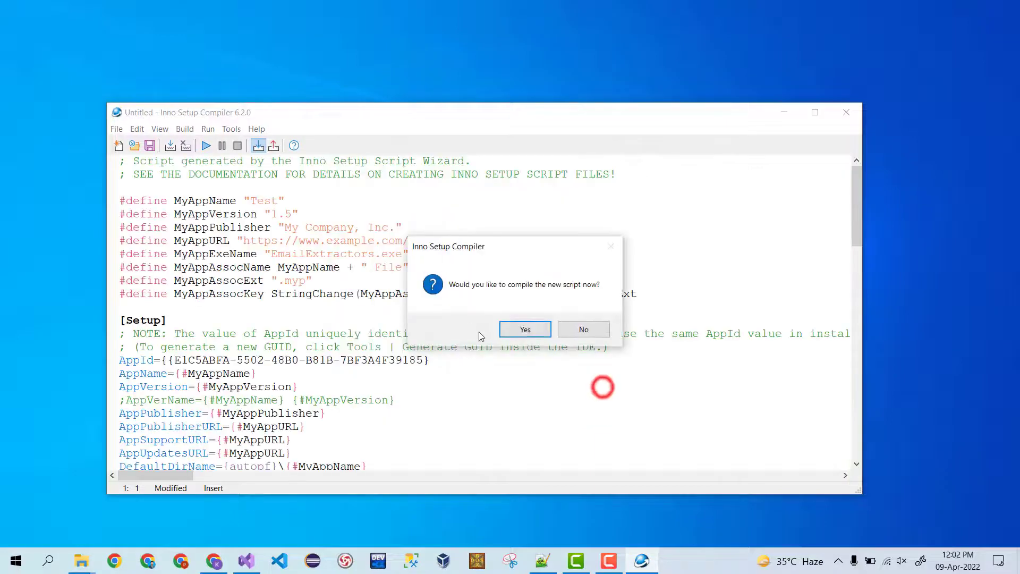
pyautogui.click(516, 331)
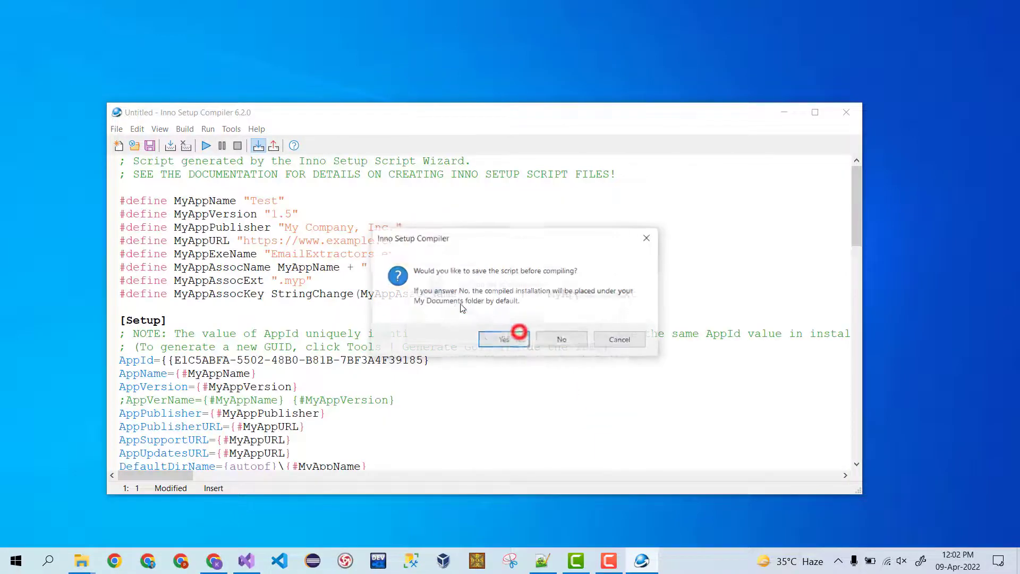
# Save the script before compiling as acript in the Setup folder on the Desktop.
pyautogui.click(504, 339)
pyautogui.click(175, 251)
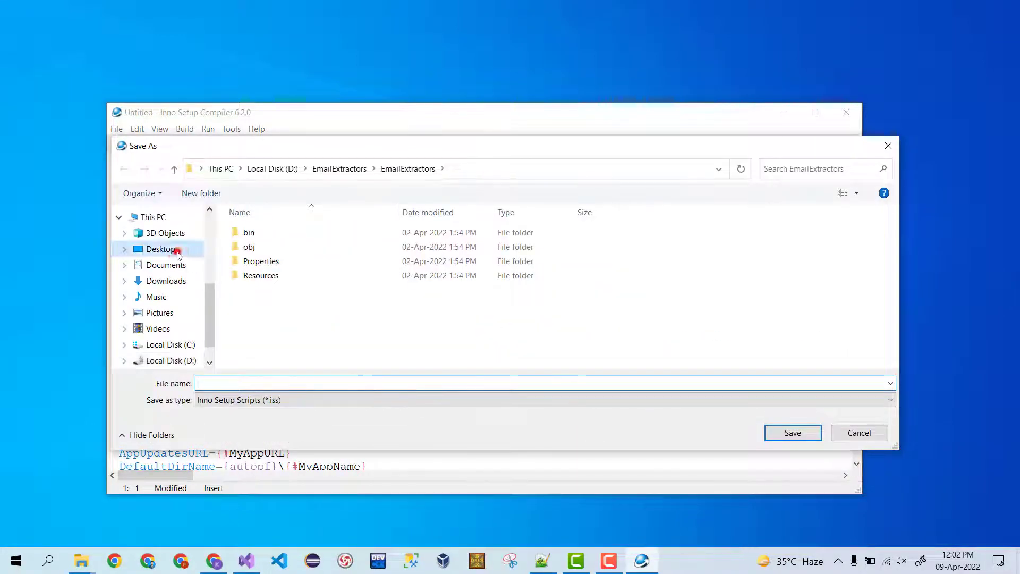
pyautogui.doubleClick(266, 257)
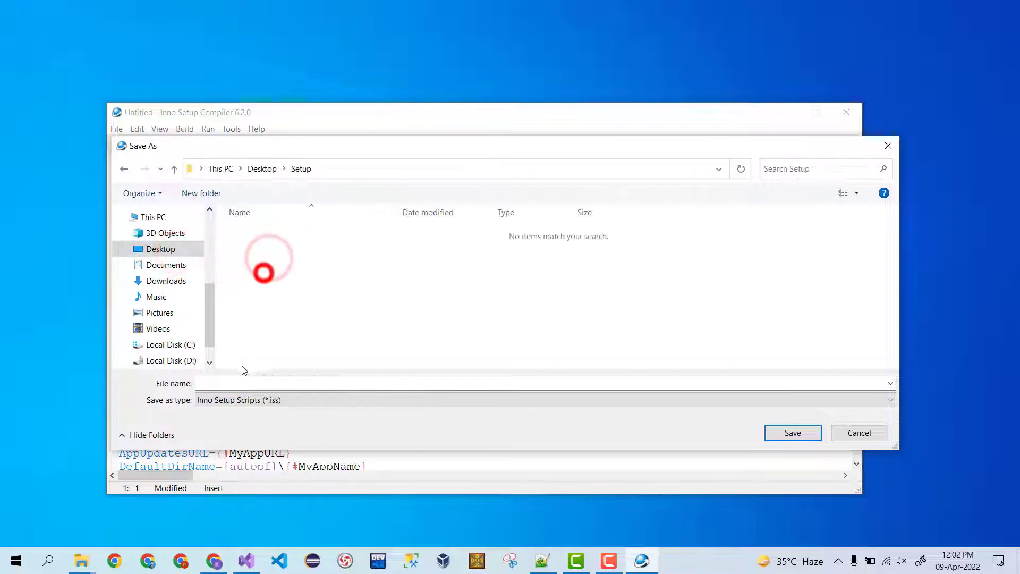
pyautogui.click(239, 383)
pyautogui.write('ac')
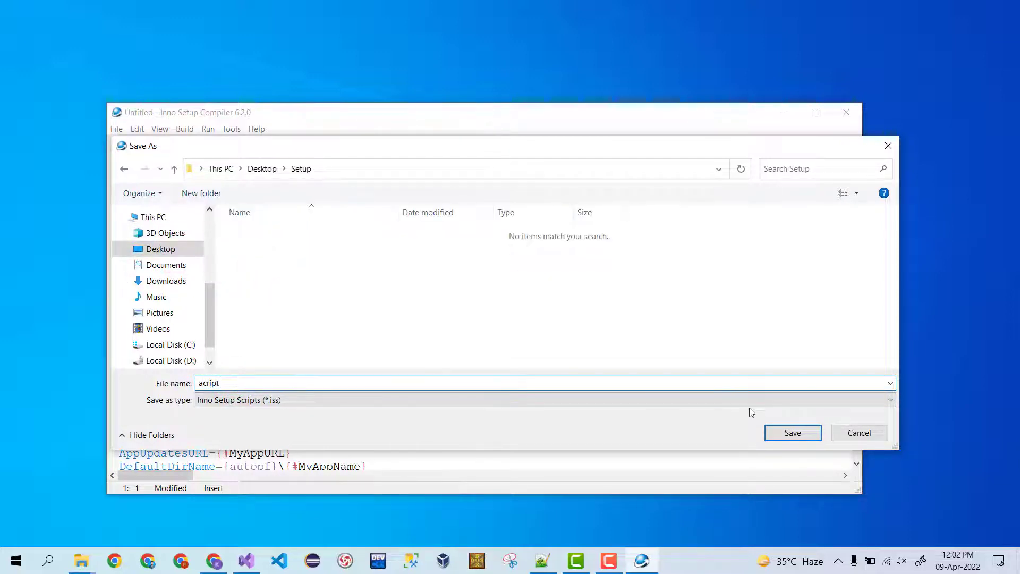
pyautogui.write('ript')
pyautogui.click(792, 432)
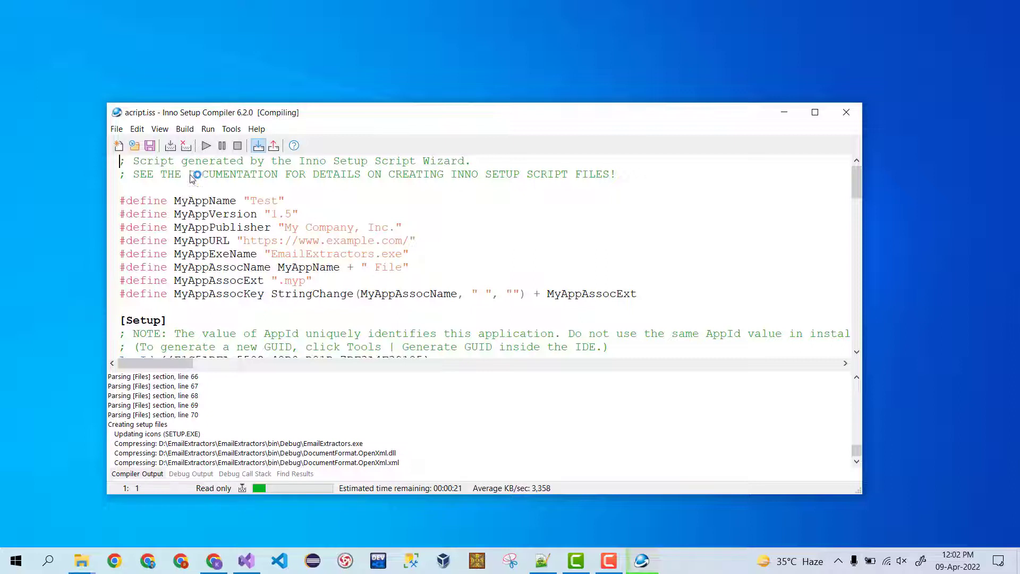
# Move the compiler window aside and turn on the display of desktop icons.
pyautogui.moveTo(231, 120); pyautogui.dragTo(416, 108)
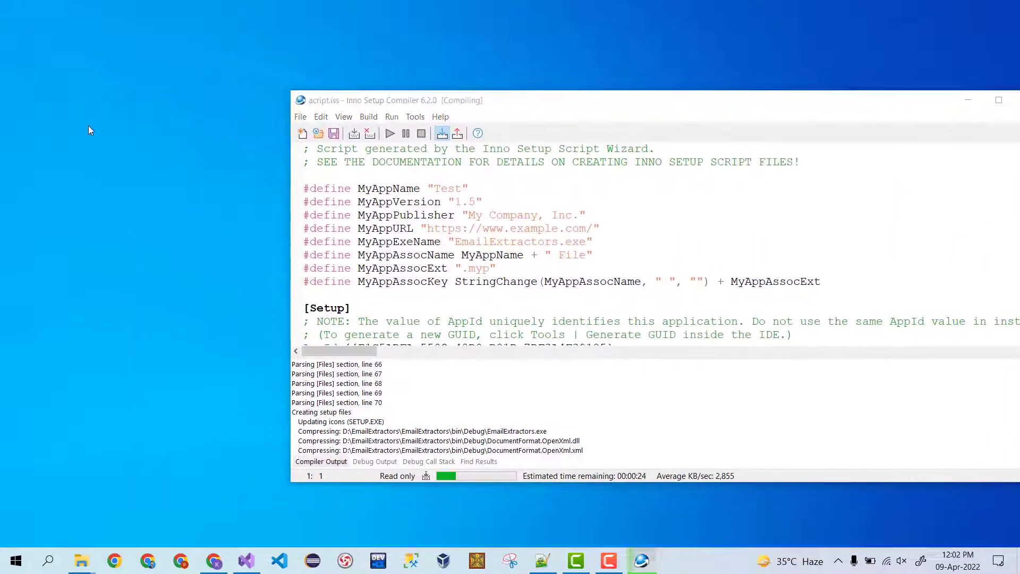
pyautogui.rightClick(92, 126)
pyautogui.moveTo(109, 133)
pyautogui.click(265, 202)
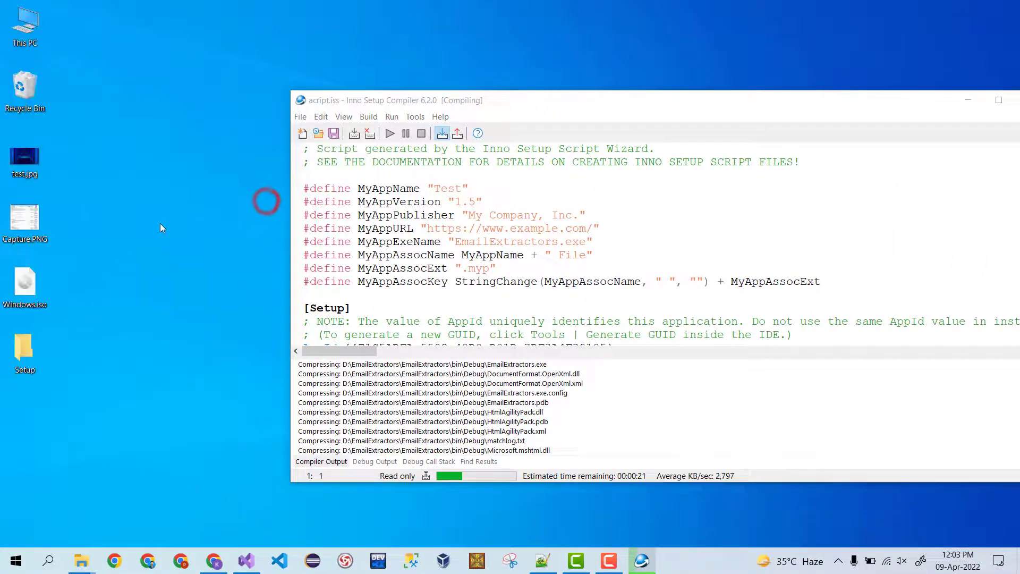
# Enlarge the desktop icons and move the Setup folder away from the other icons.
pyautogui.moveTo(46, 340); pyautogui.dragTo(165, 265)
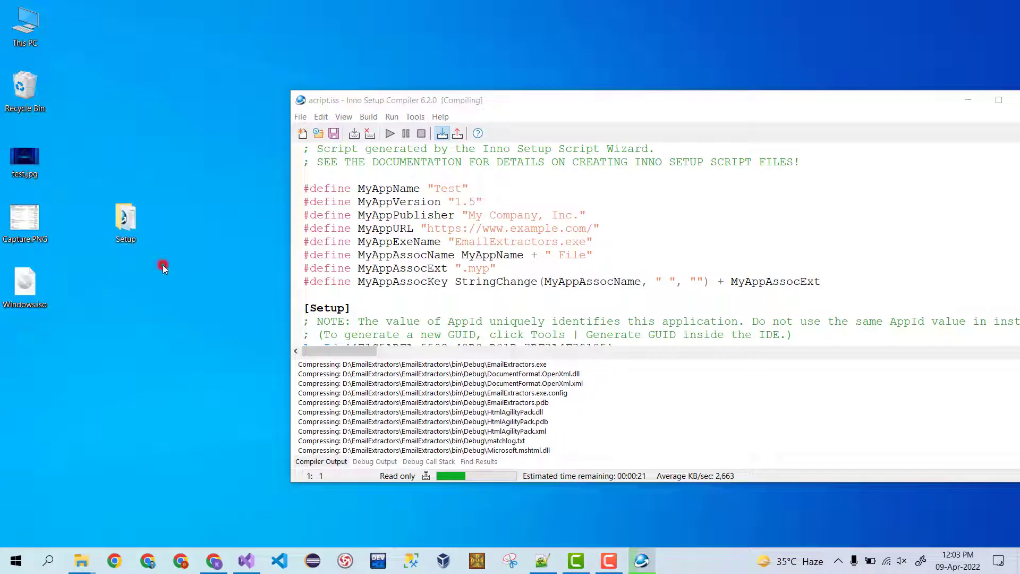
pyautogui.keyDown('ctrl'); pyautogui.scroll(8, 164, 265); pyautogui.keyUp('ctrl')
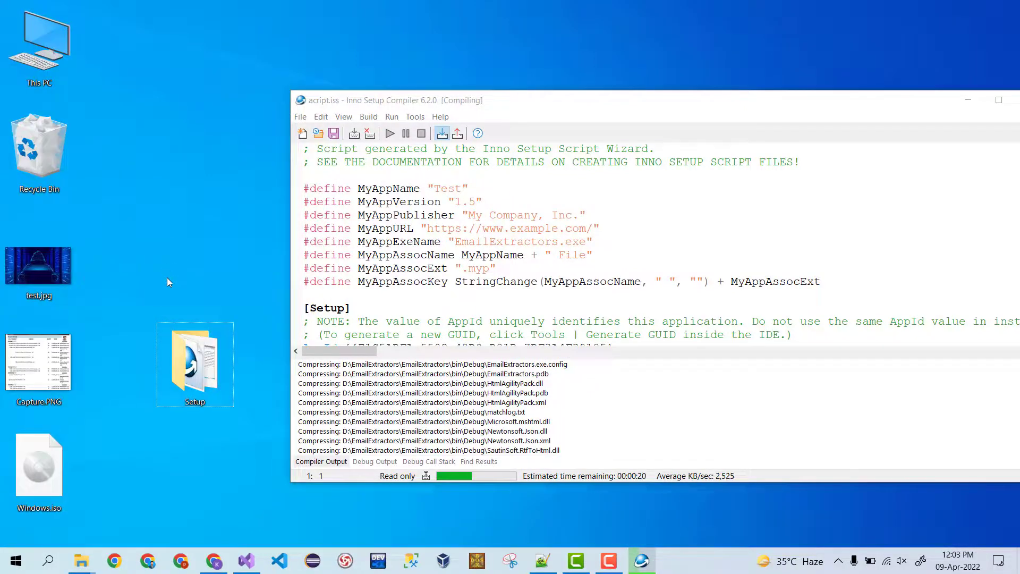
pyautogui.moveTo(210, 428); pyautogui.dragTo(167, 146)
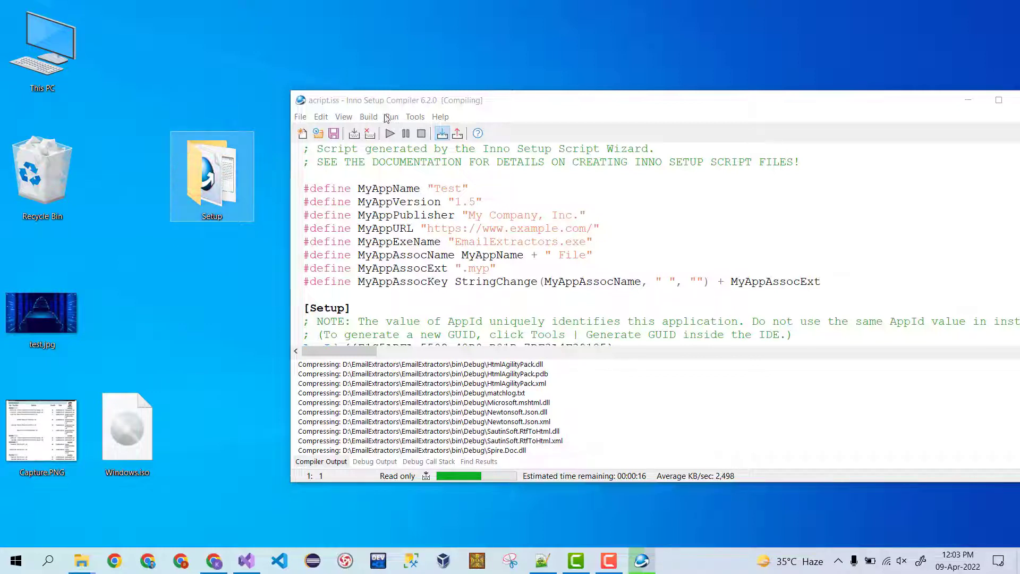
# Narrow the compiler window and place it clear of the Setup folder on the desktop.
pyautogui.moveTo(455, 104); pyautogui.dragTo(454, 101)
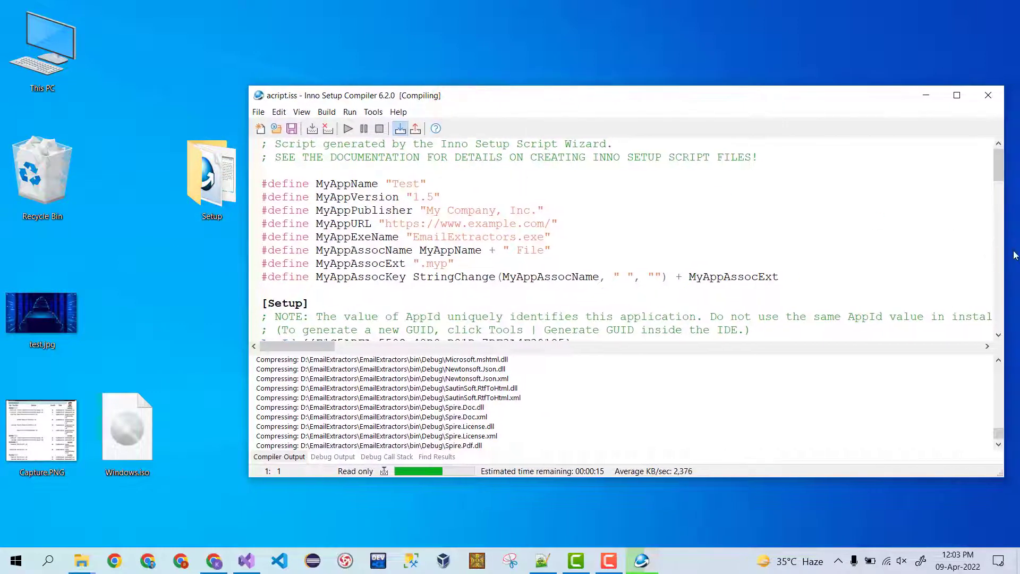
pyautogui.moveTo(1004, 254); pyautogui.dragTo(734, 257)
pyautogui.moveTo(531, 98); pyautogui.dragTo(599, 62)
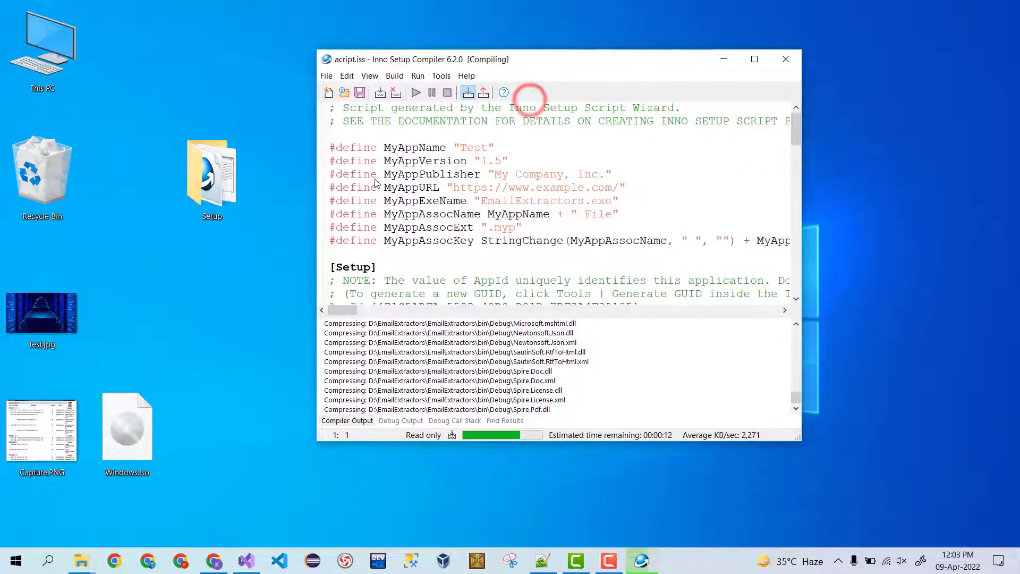
pyautogui.moveTo(503, 65); pyautogui.dragTo(620, 67)
# Open the Setup folder from the desktop and resize its window to fit beside the compiler window.
pyautogui.click(232, 170)
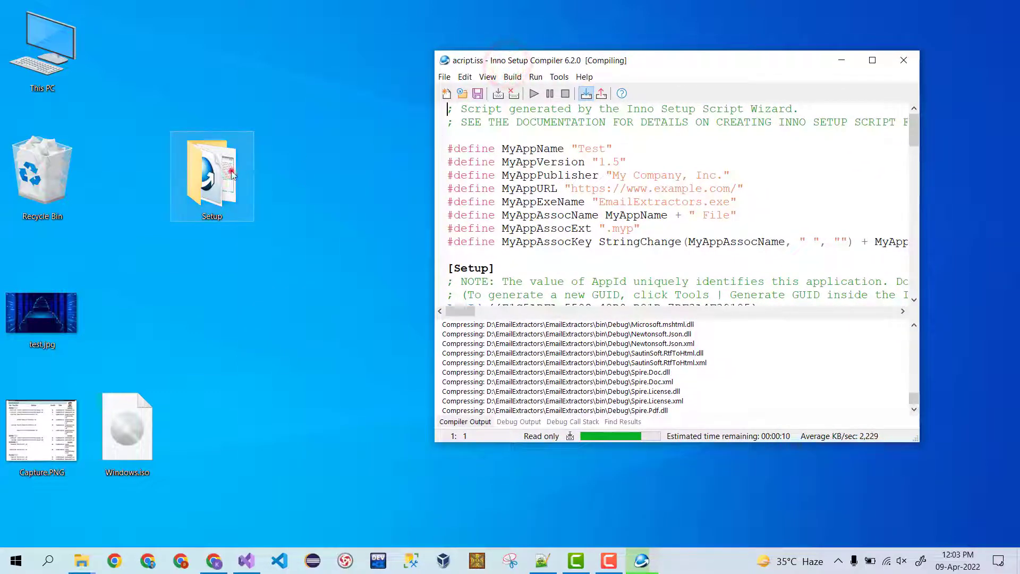
pyautogui.doubleClick(240, 171)
pyautogui.click(969, 8)
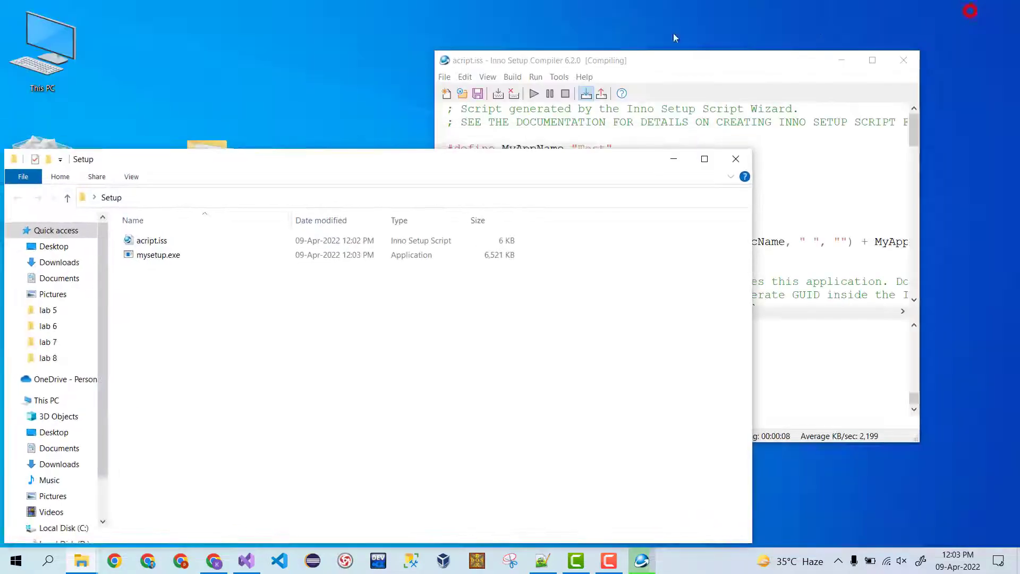
pyautogui.moveTo(752, 283); pyautogui.dragTo(415, 284)
pyautogui.moveTo(211, 168); pyautogui.dragTo(221, 60)
# Switch the Setup folder's file listing to large icons.
pyautogui.click(168, 133)
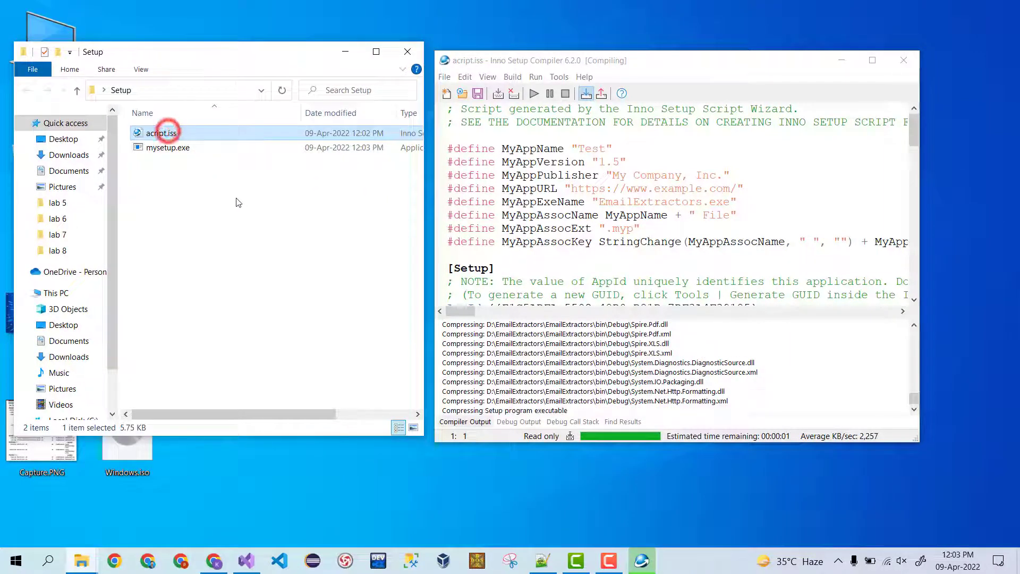
pyautogui.keyDown('ctrl'); pyautogui.scroll(3, 236, 198); pyautogui.keyUp('ctrl')
pyautogui.keyDown('ctrl'); pyautogui.scroll(5, 239, 199); pyautogui.keyUp('ctrl')
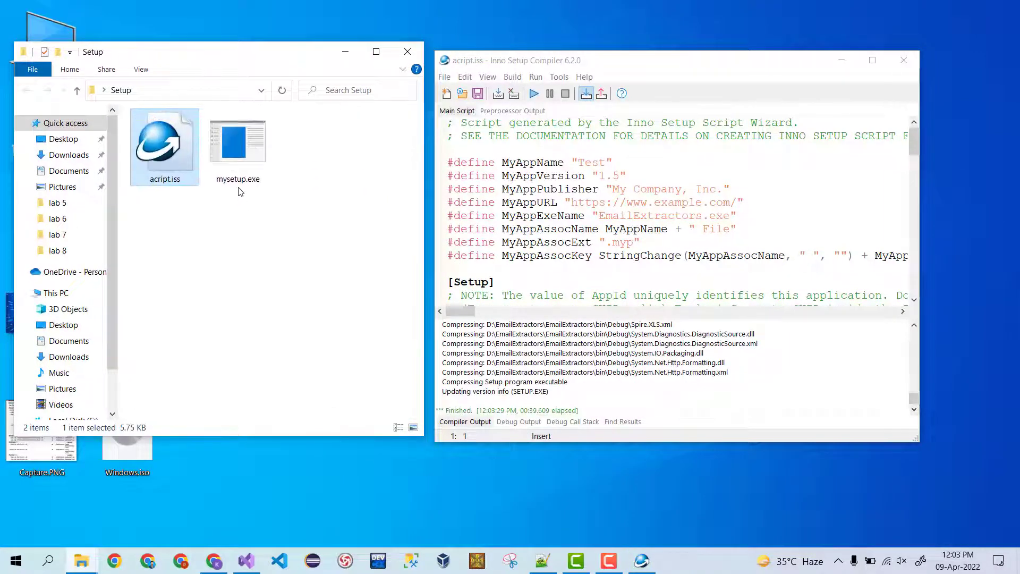
pyautogui.click(336, 232)
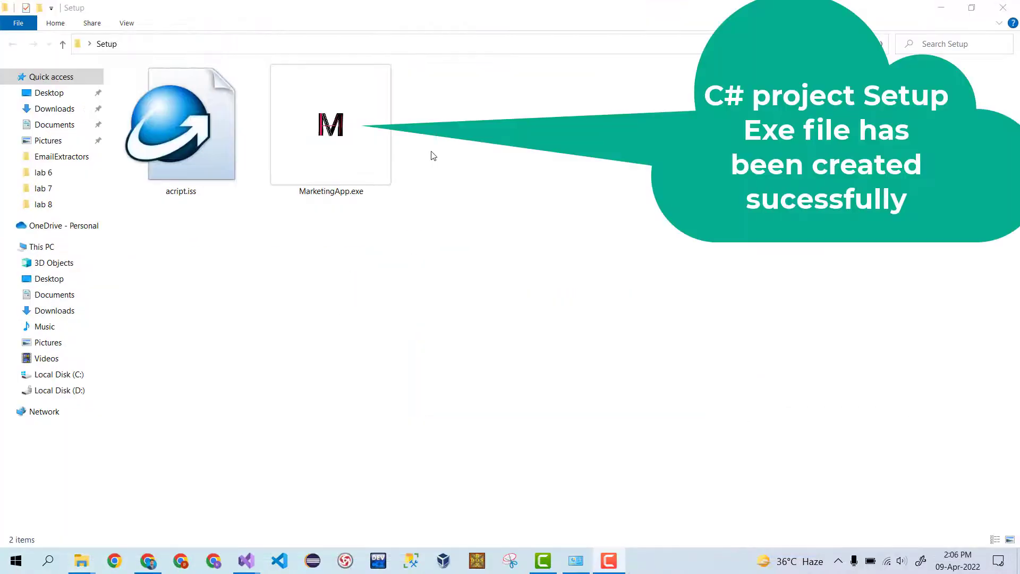
pyautogui.click(370, 144)
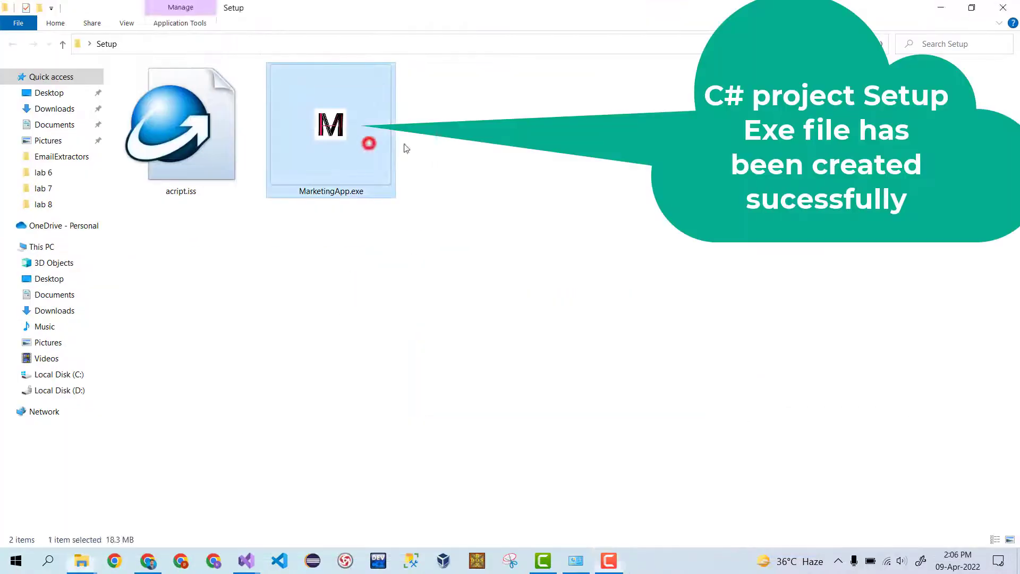
pyautogui.click(382, 199)
pyautogui.click(344, 168)
pyautogui.click(446, 172)
# Run MarketingApp.exe as administrator and install it in C:\Program Files (x86)\MarketingApp with a desktop shortcut.
pyautogui.click(330, 162)
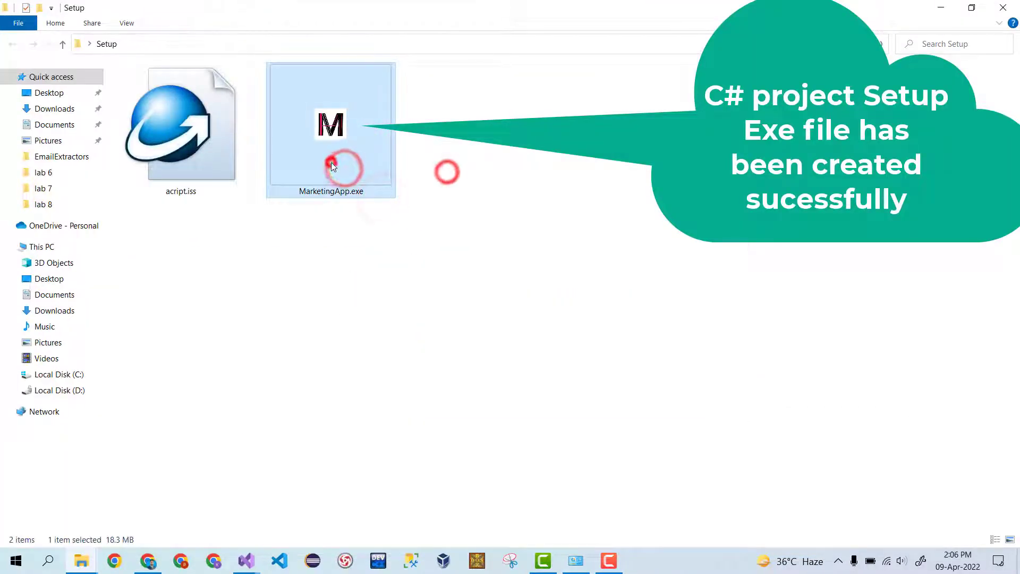
pyautogui.rightClick(334, 155)
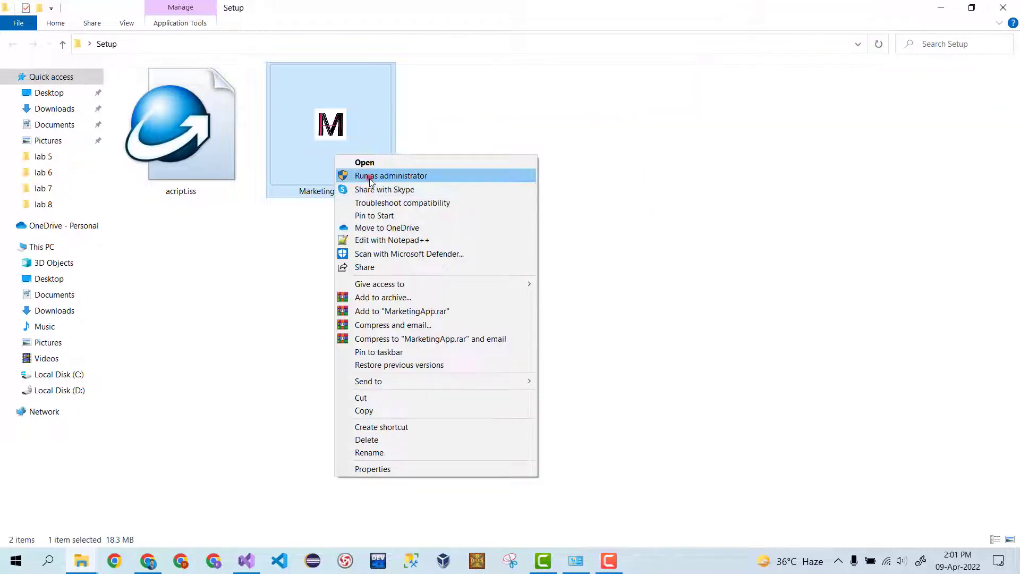
pyautogui.click(370, 180)
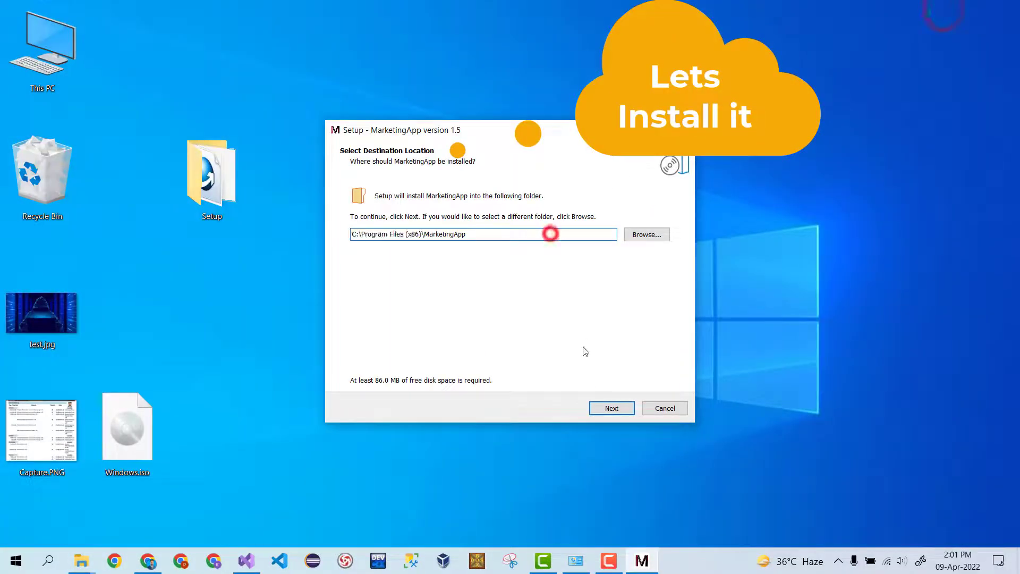
pyautogui.click(612, 408)
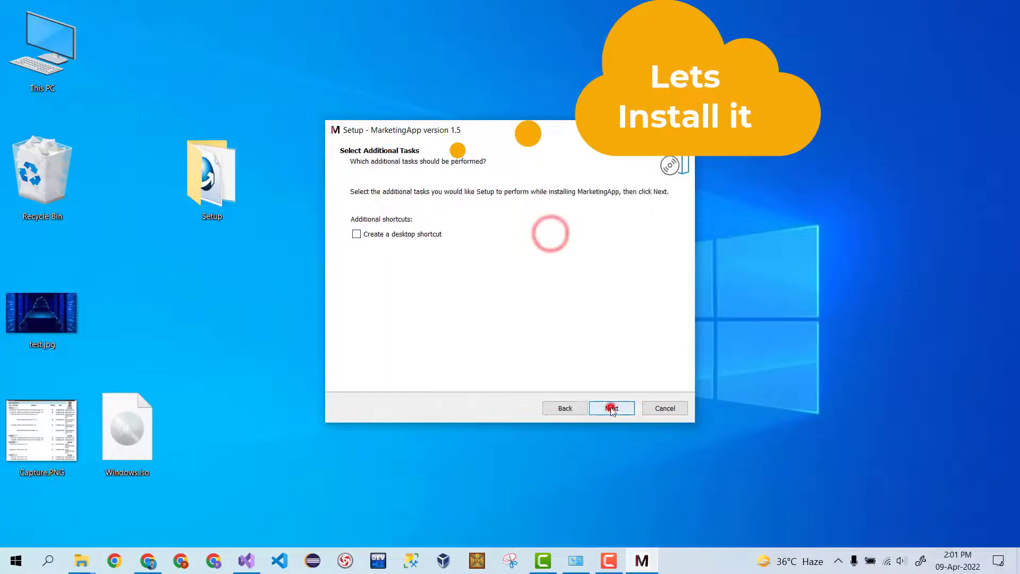
pyautogui.click(609, 407)
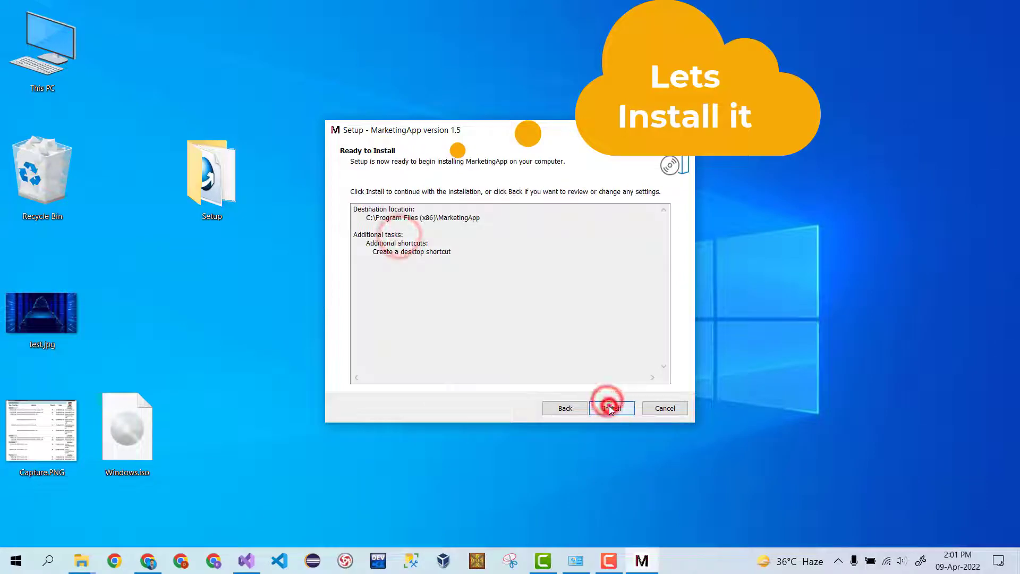
pyautogui.click(608, 405)
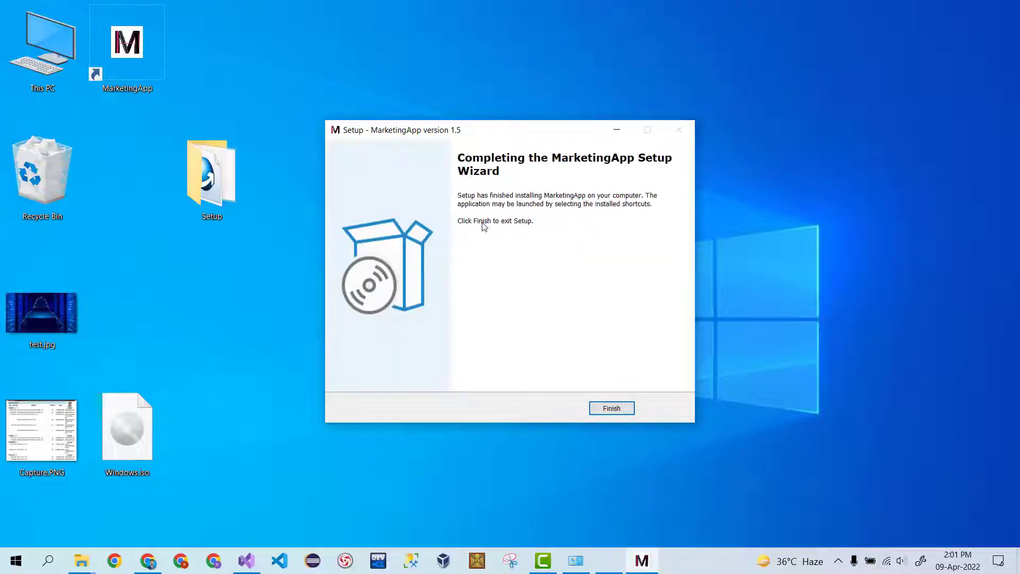
# Exit the finished setup wizard, and launch MarketingApp from its desktop shortcut after moving the shortcut into the open desktop area.
pyautogui.click(613, 407)
pyautogui.moveTo(130, 50); pyautogui.dragTo(462, 204)
pyautogui.rightClick(462, 204)
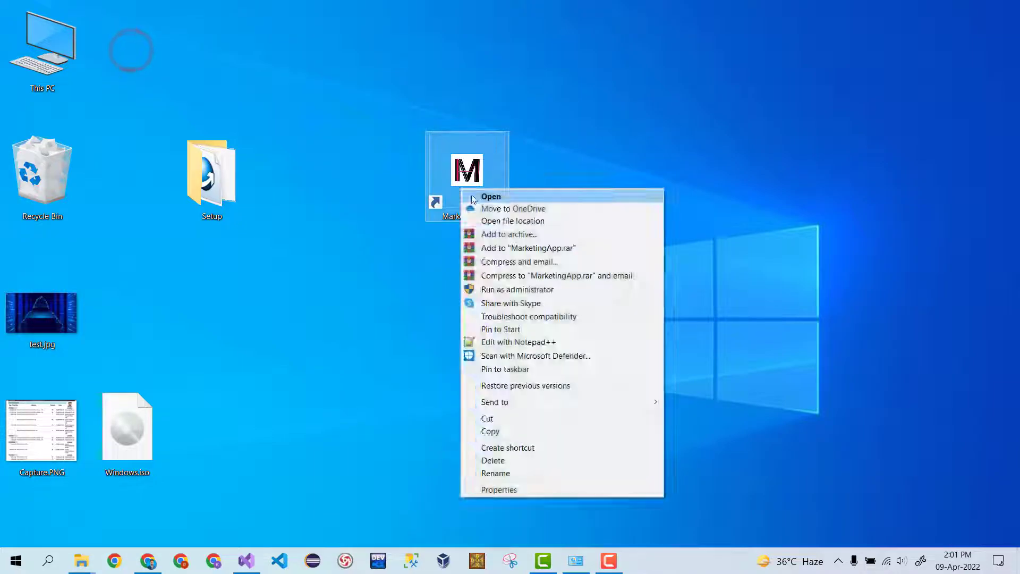
pyautogui.click(474, 196)
# Try the website, text and mail icons in the running Emails Marketing application to view its pages.
pyautogui.click(877, 172)
pyautogui.click(872, 125)
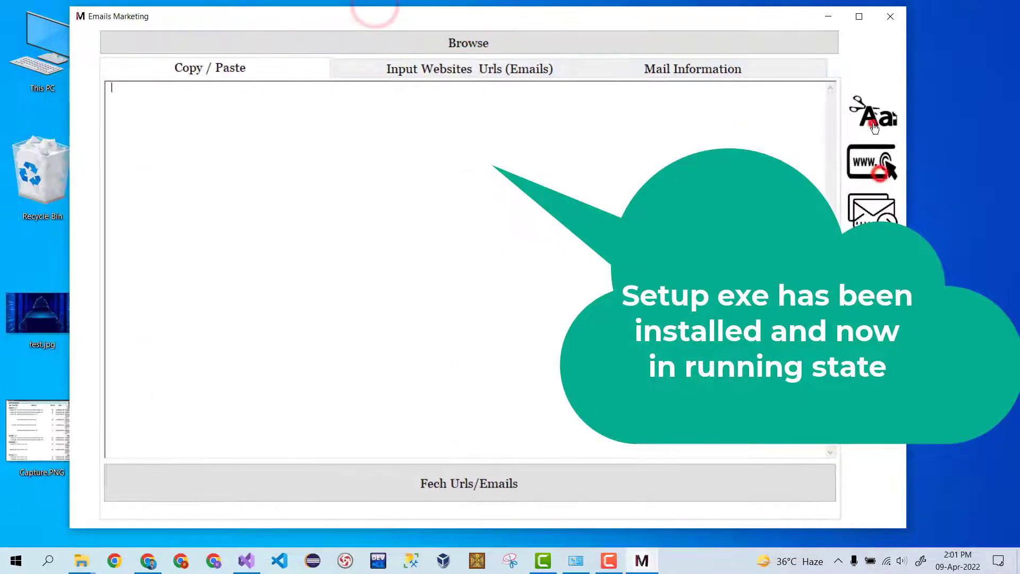
pyautogui.click(879, 213)
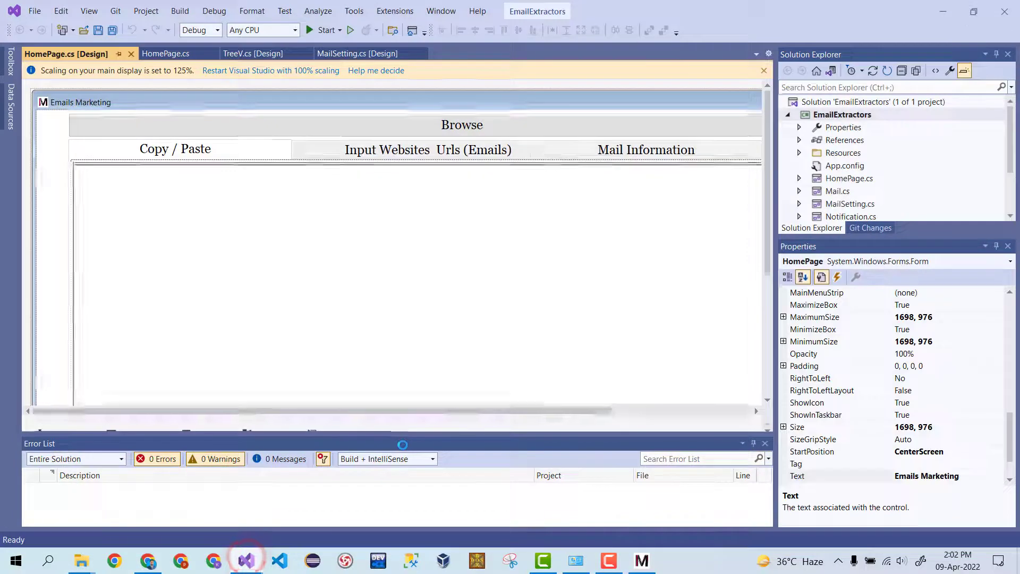
# Switch to Visual Studio and view the Copy / Paste, Input Websites Urls (Emails) and Mail Information pages in the HomePage form design.
pyautogui.moveTo(417, 411); pyautogui.dragTo(516, 412)
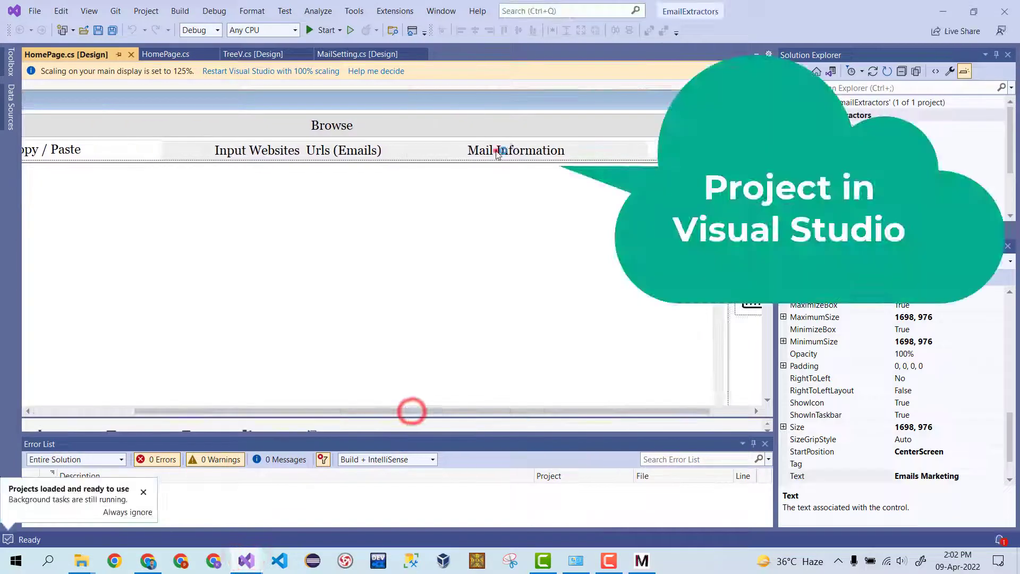
pyautogui.click(496, 152)
pyautogui.click(323, 148)
pyautogui.click(127, 147)
pyautogui.click(306, 155)
pyautogui.click(485, 155)
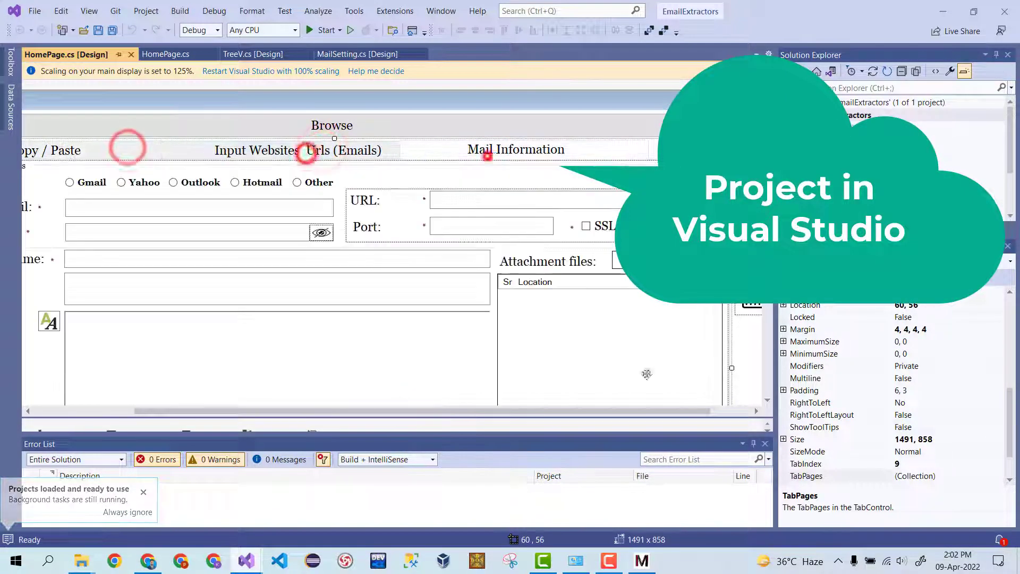
# Return to the running Emails Marketing application and view its Copy / Paste, Input Websites Urls (Emails) and Mail Information pages for comparison with the project.
pyautogui.click(642, 560)
pyautogui.click(264, 72)
pyautogui.click(403, 79)
pyautogui.click(607, 73)
pyautogui.click(498, 78)
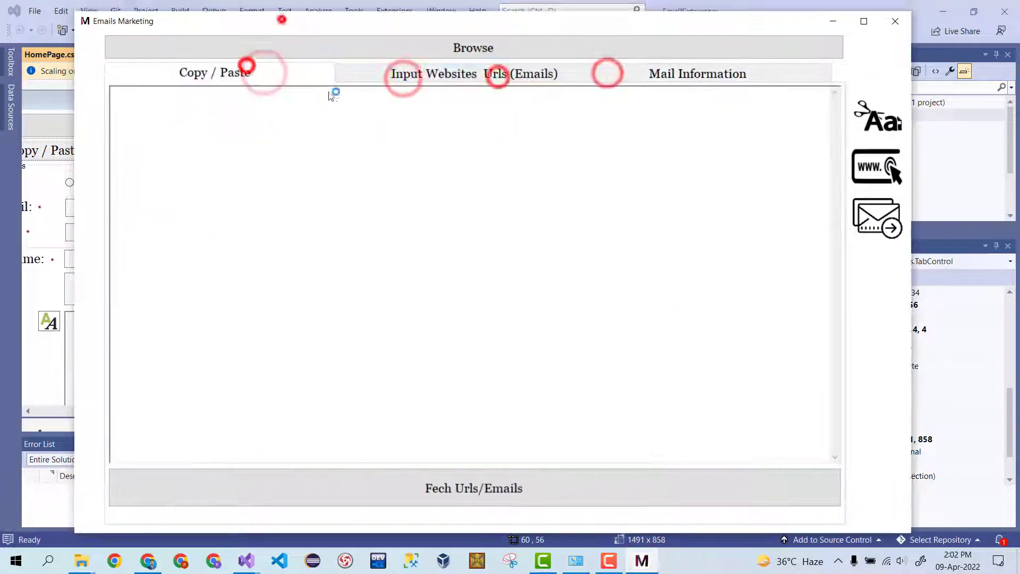
pyautogui.moveTo(326, 18); pyautogui.dragTo(485, 132)
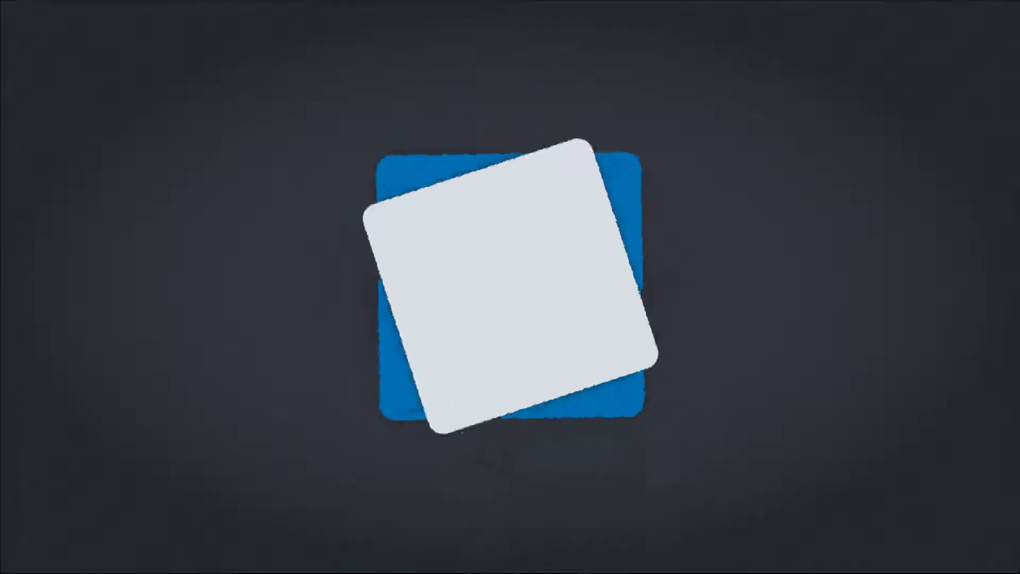